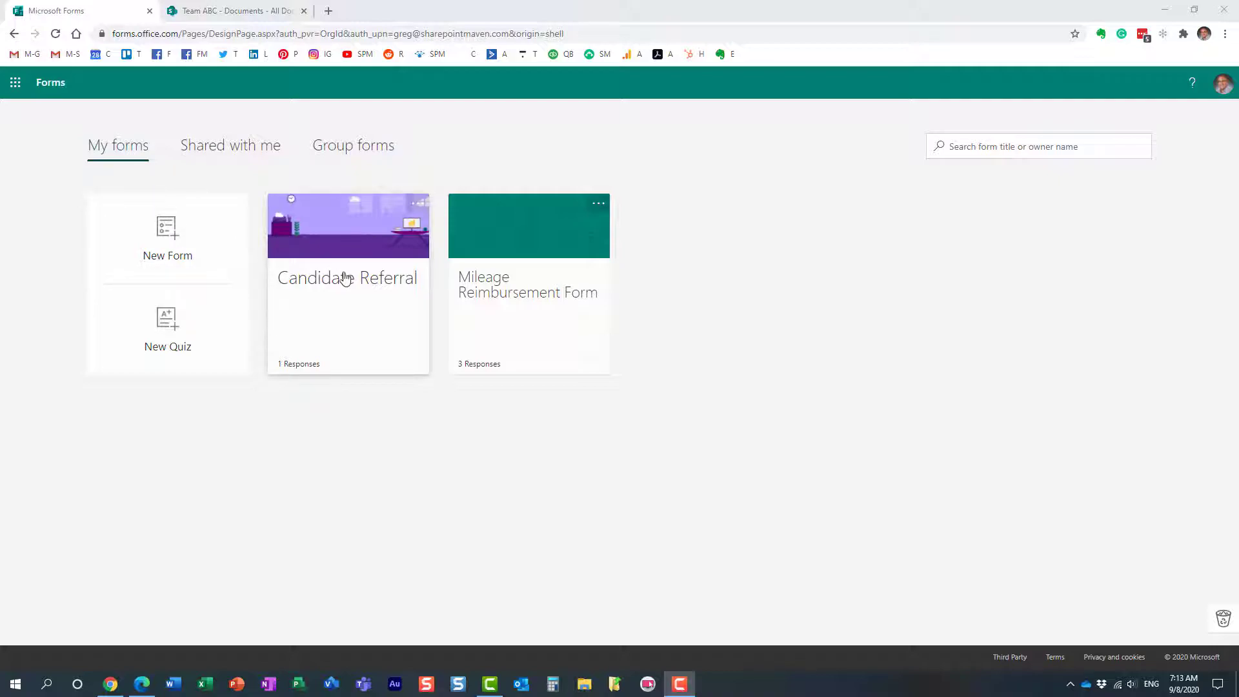
Open the Candidate Referral form from My forms in the form editor.
{"action": "left_click", "coordinate": [358, 253]}
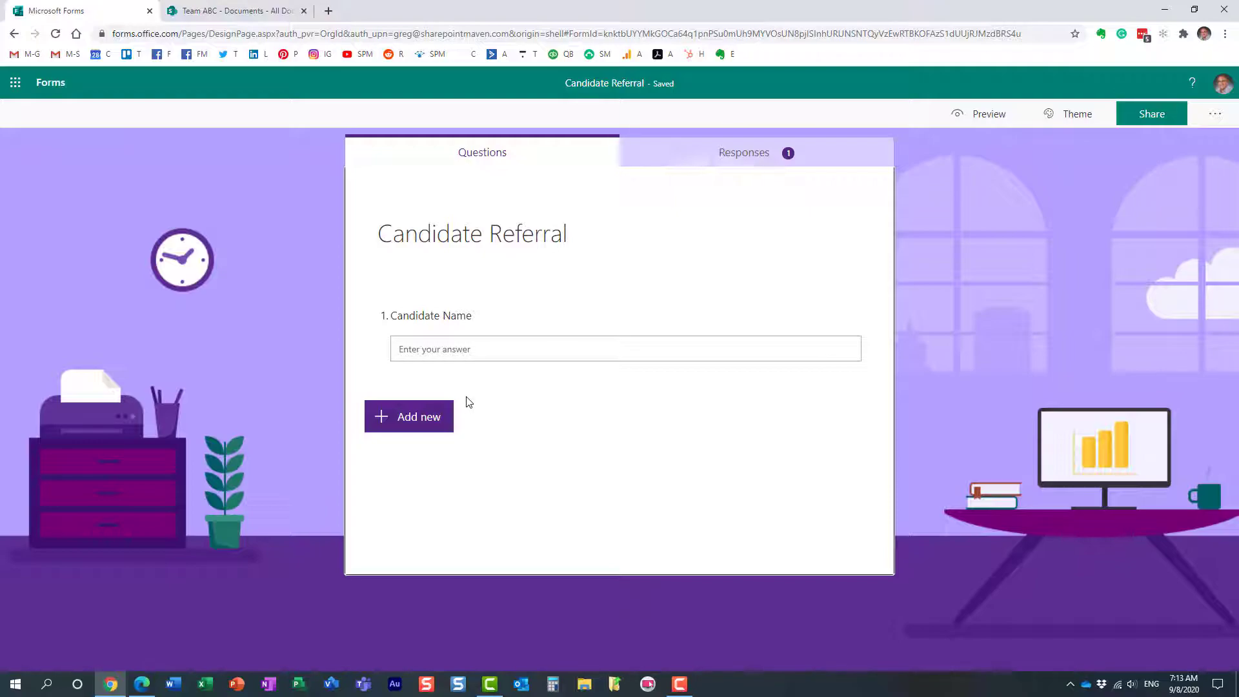
Add a File upload question titled Resume to the form.
{"action": "left_click", "coordinate": [429, 416]}
{"action": "left_click", "coordinate": [744, 416]}
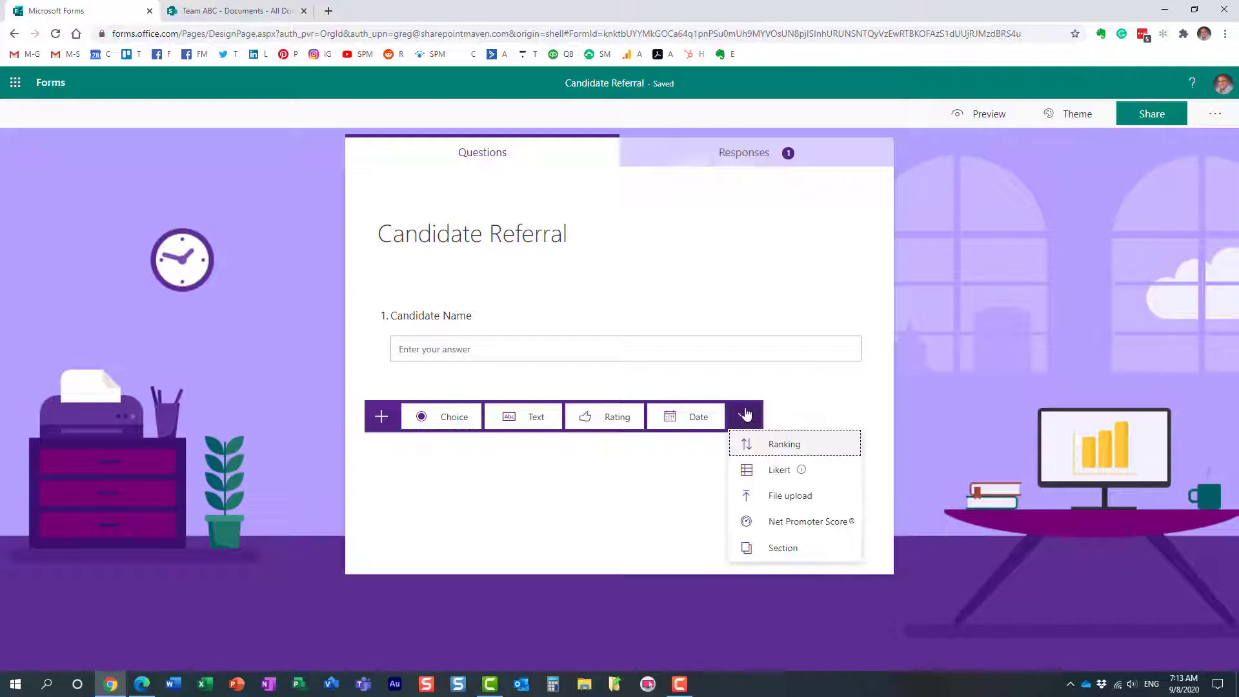
{"action": "left_click", "coordinate": [798, 497]}
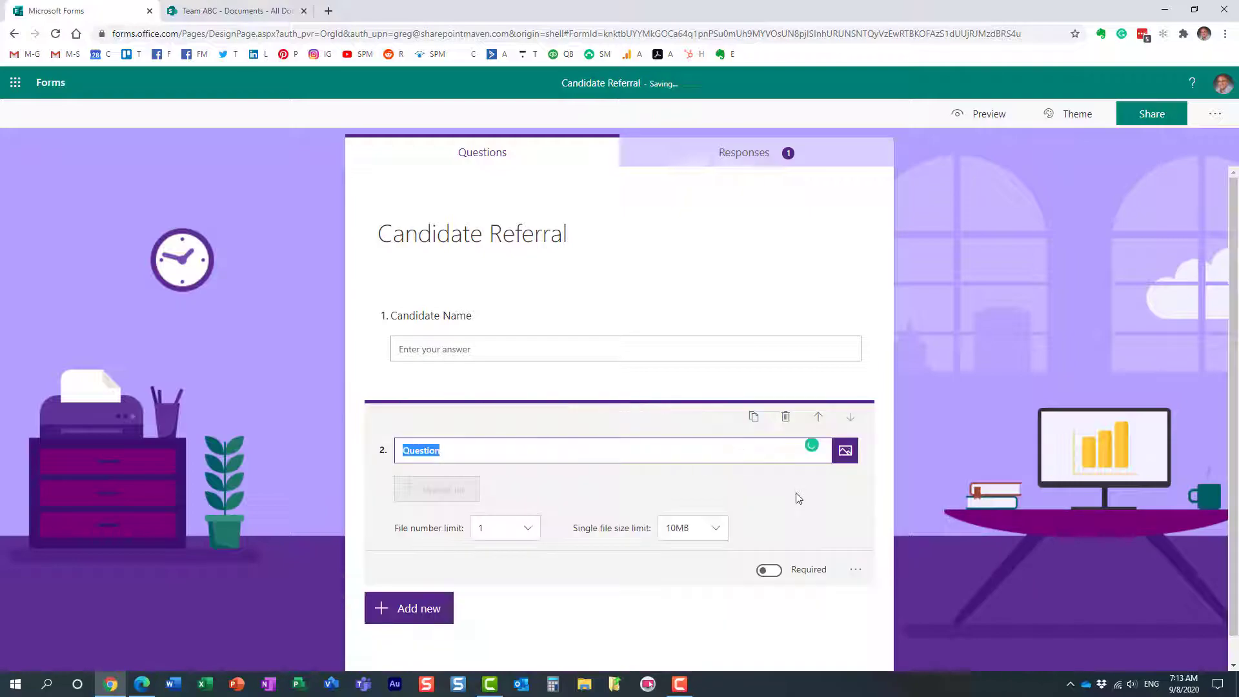
{"action": "type", "text": "Resume"}
Give Resume the subtitle 'Pleaee upload the candidate's resume' and copy the response link.
{"action": "left_click", "coordinate": [856, 569]}
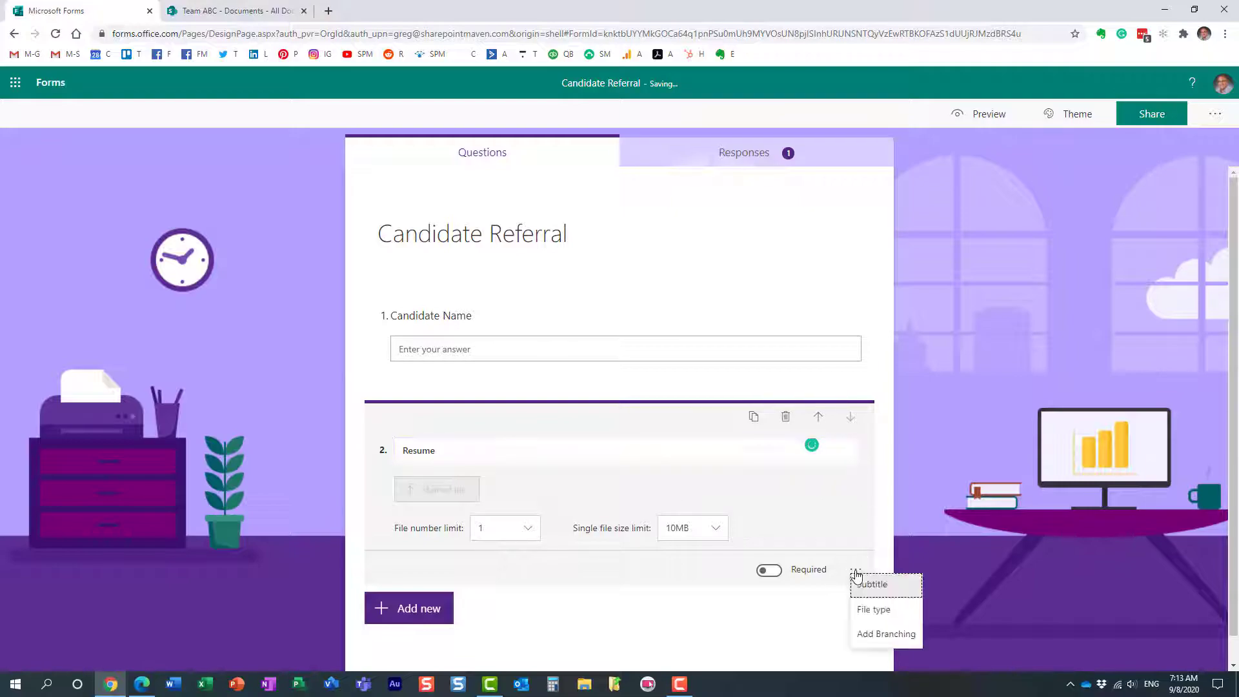
{"action": "left_click", "coordinate": [873, 585]}
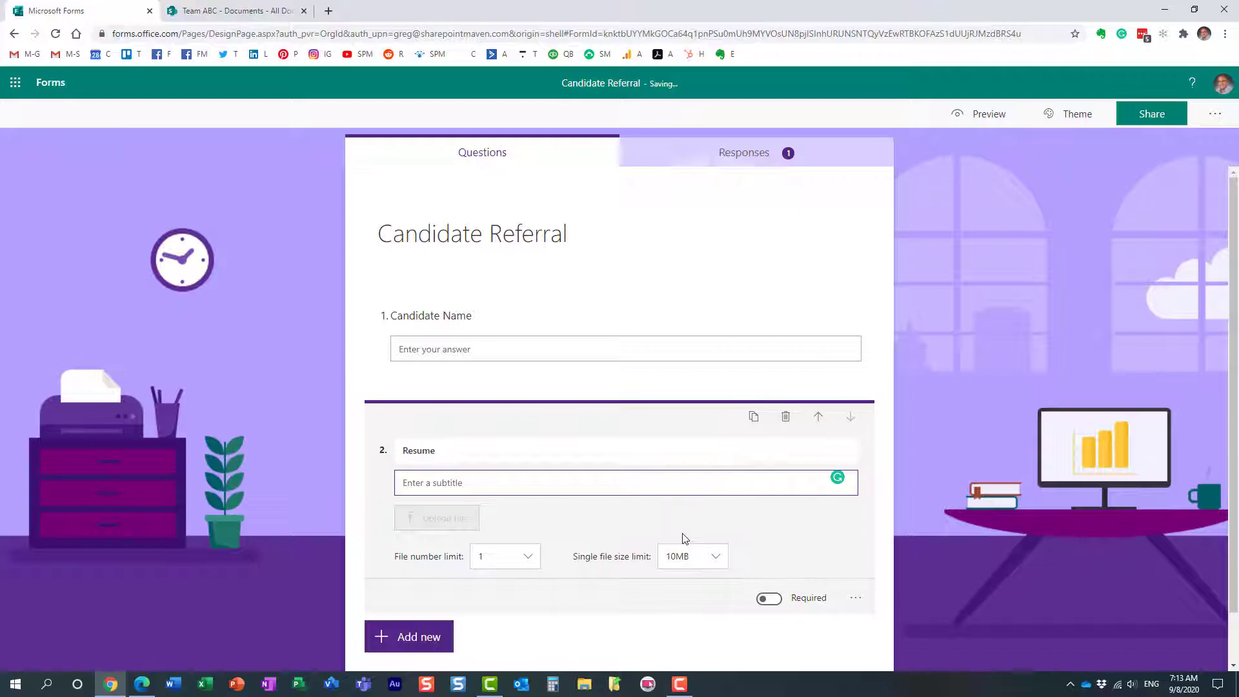
{"action": "type", "text": "Pleae"}
{"action": "type", "text": "e upload the candidate's resume"}
{"action": "left_click", "coordinate": [851, 638]}
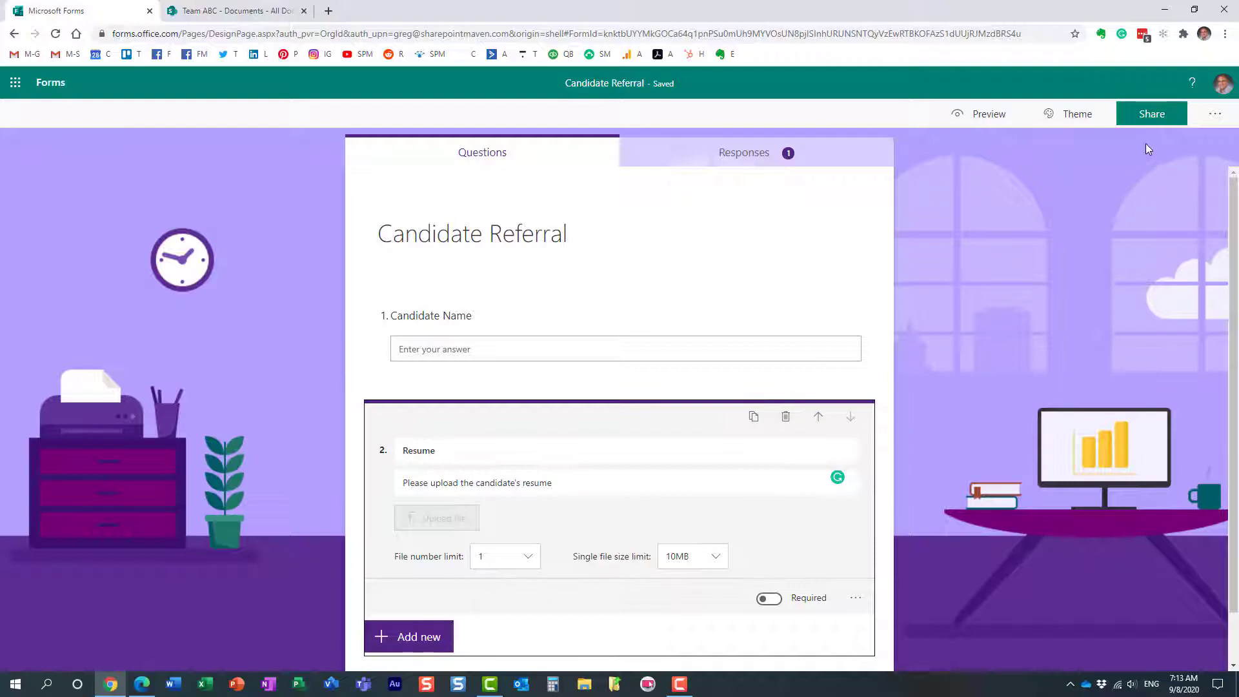
{"action": "left_click", "coordinate": [1153, 115]}
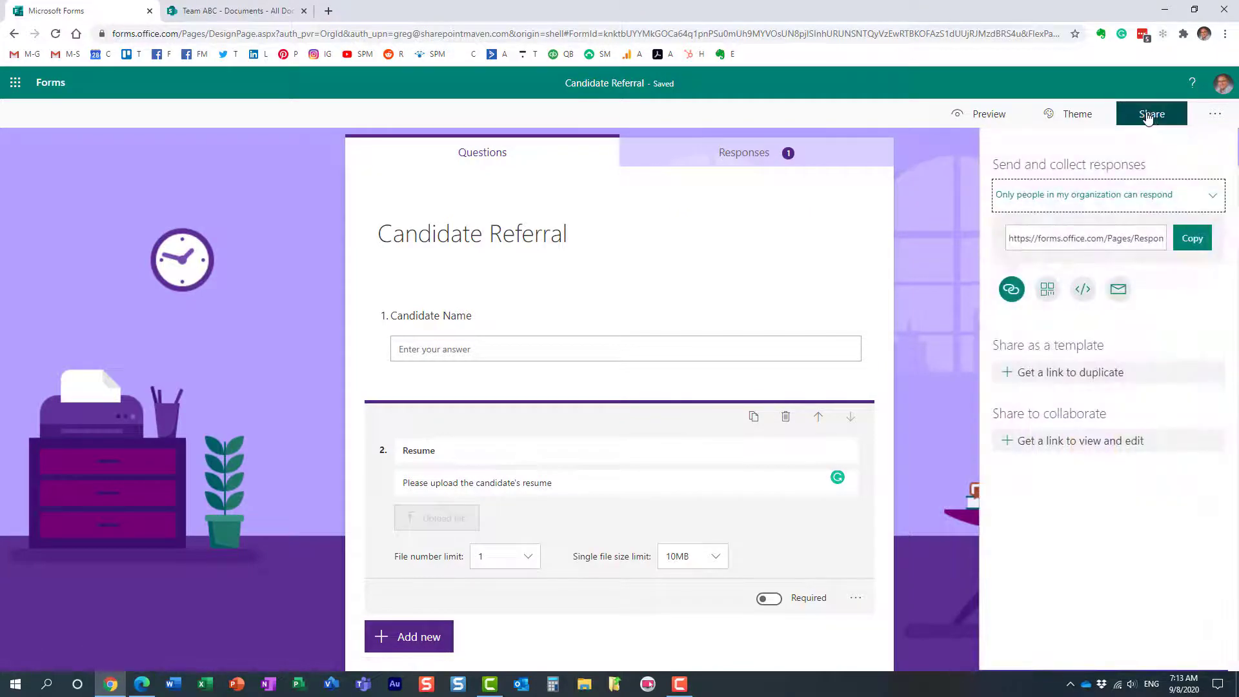
{"action": "left_click", "coordinate": [1193, 240]}
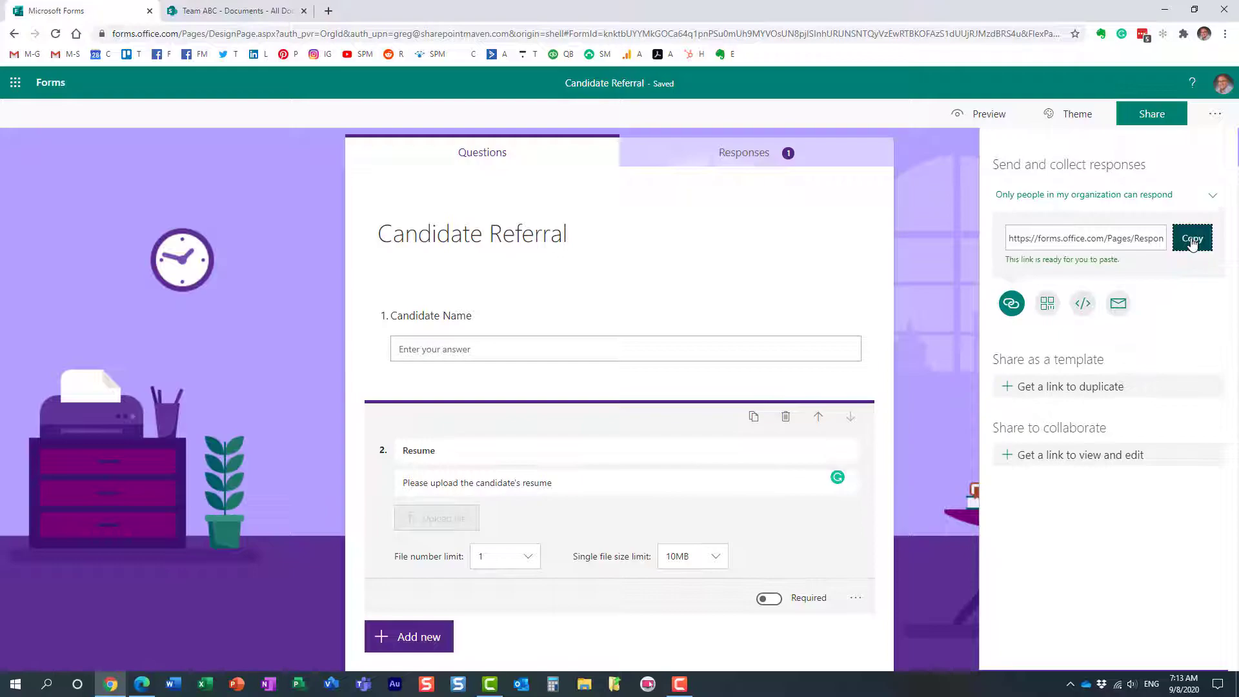
Load the copied Candidate Referral response link in the Edge window.
{"action": "left_click", "coordinate": [143, 686]}
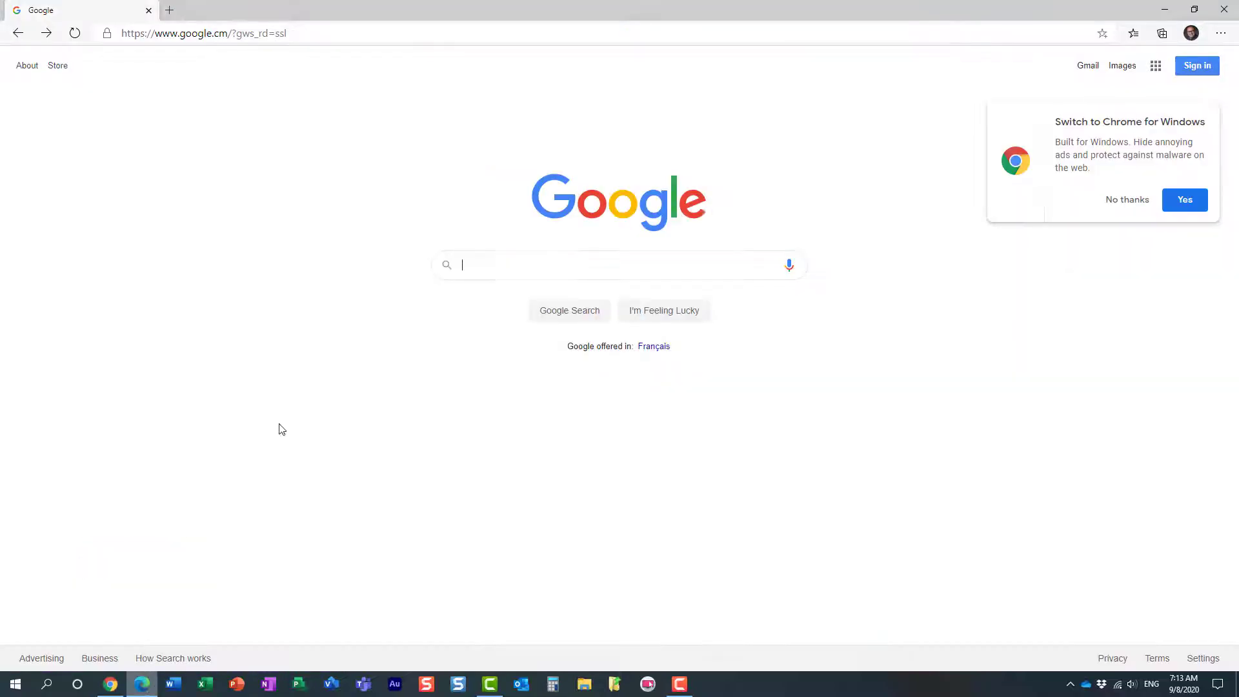
{"action": "left_click", "coordinate": [245, 33]}
{"action": "key", "text": "ctrl+v"}
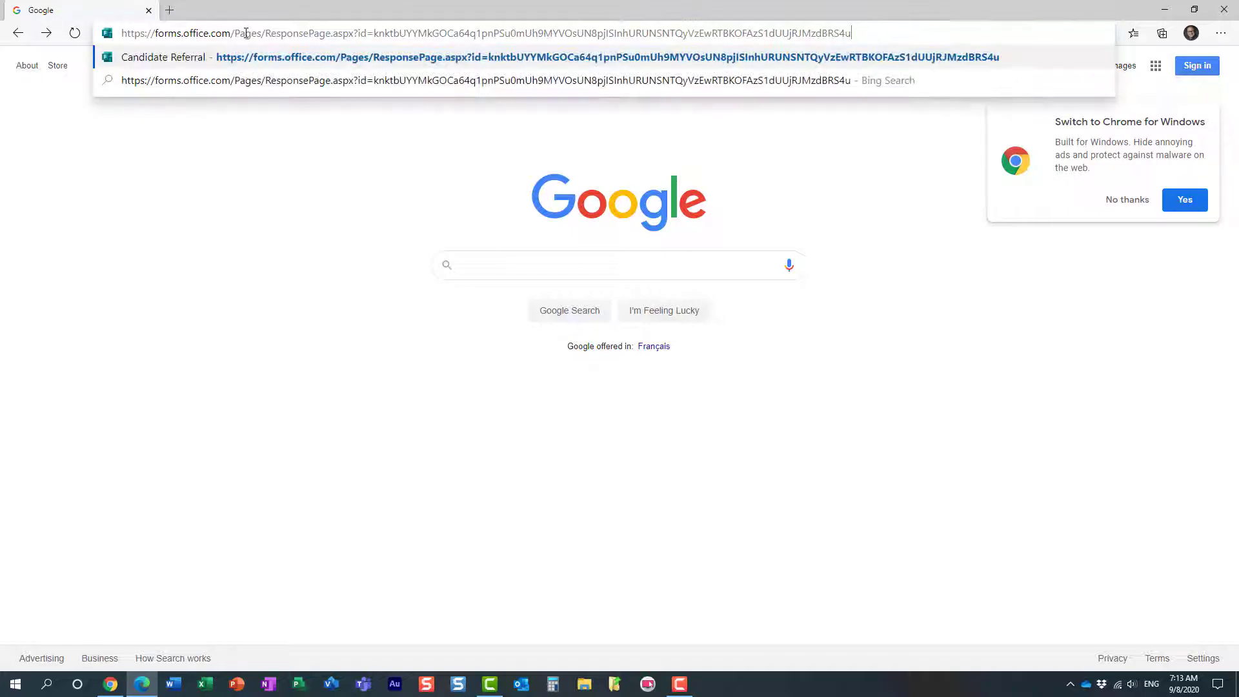
{"action": "key", "text": "Return"}
Enter a candidate name, upload Test Doc 1.docx as the resume, and submit.
{"action": "left_click", "coordinate": [410, 248]}
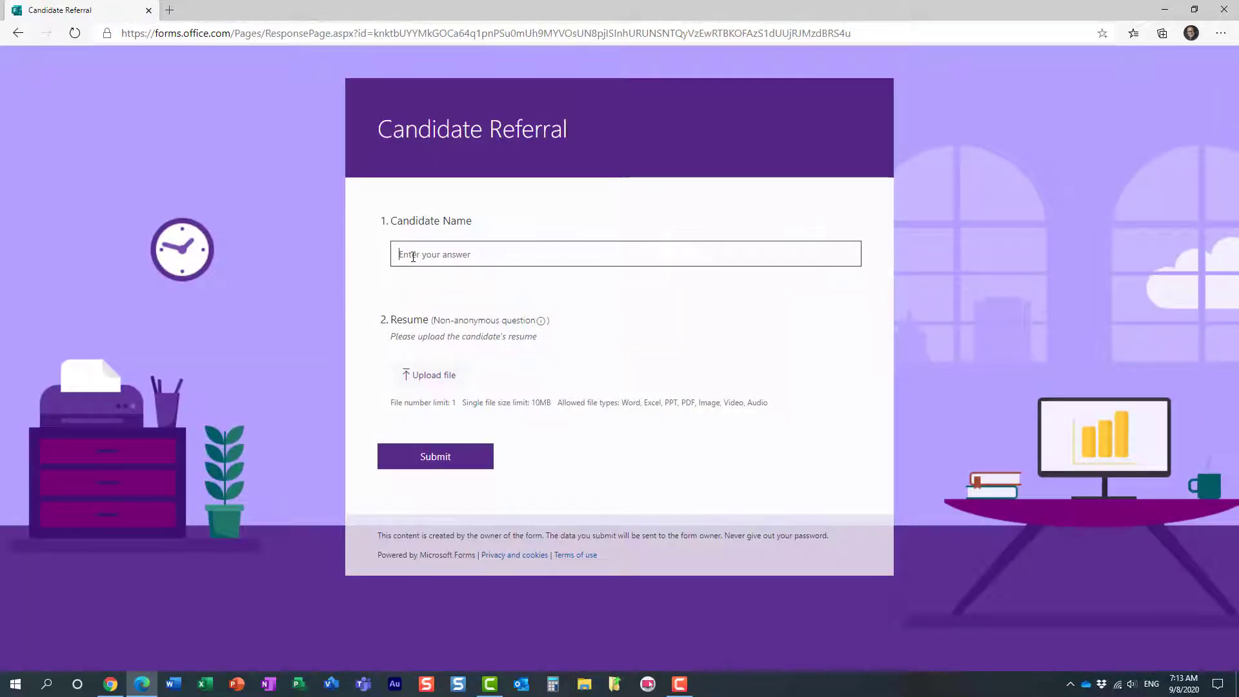
{"action": "type", "text": "Mary Smith"}
{"action": "left_click", "coordinate": [429, 380]}
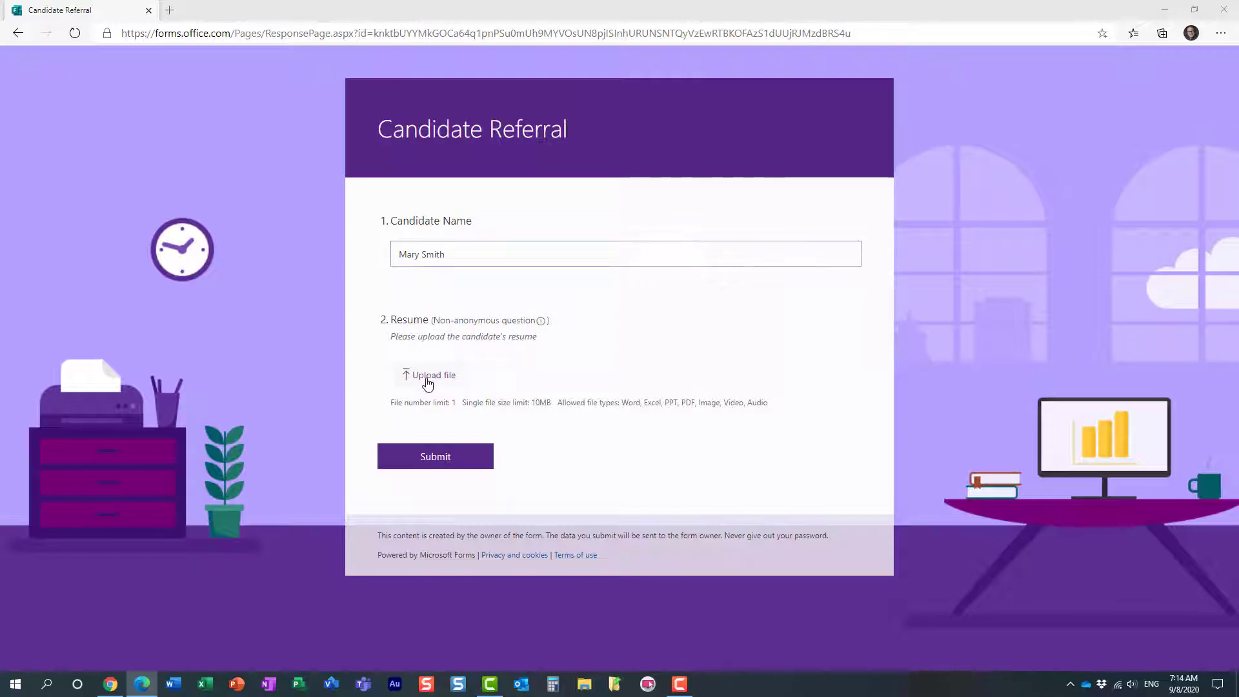
{"action": "left_click", "coordinate": [161, 253]}
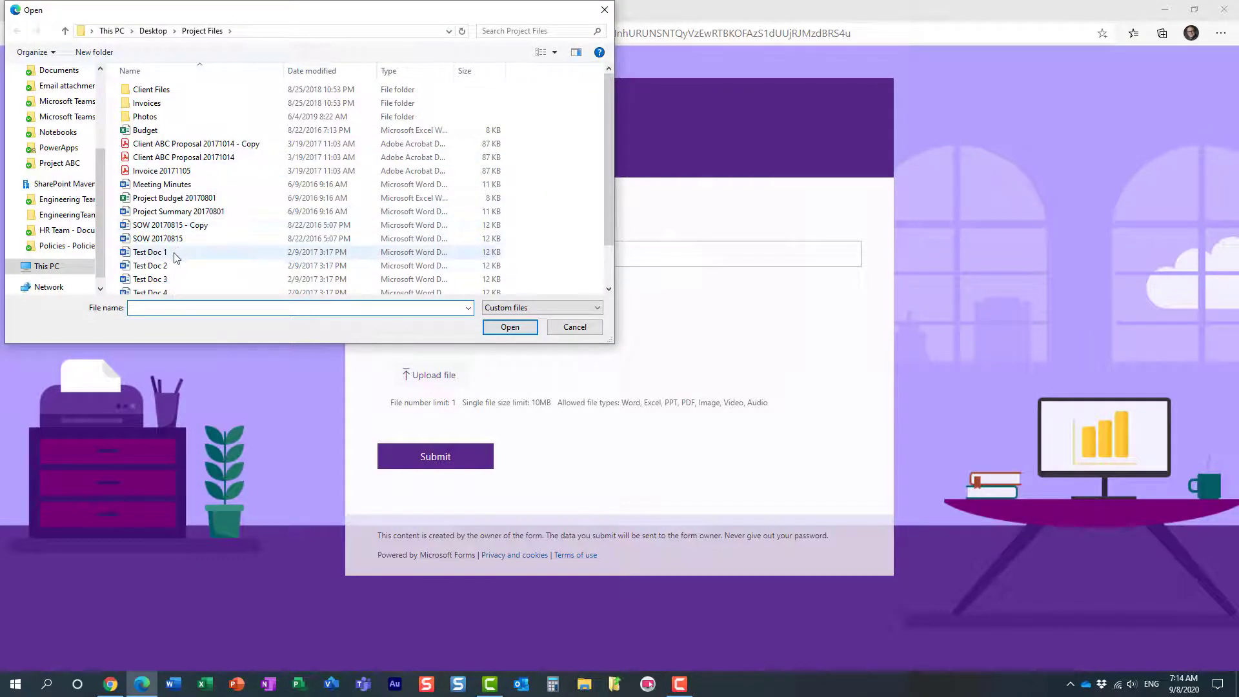
{"action": "left_click", "coordinate": [516, 328]}
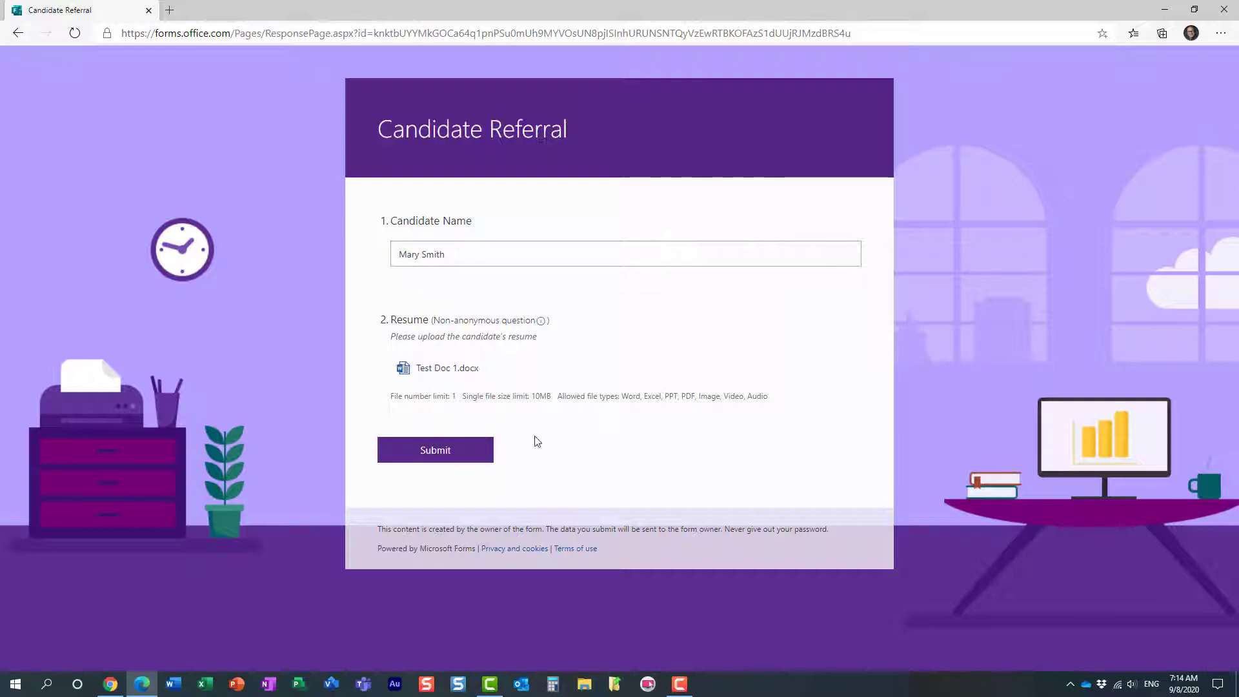
{"action": "left_click", "coordinate": [434, 456]}
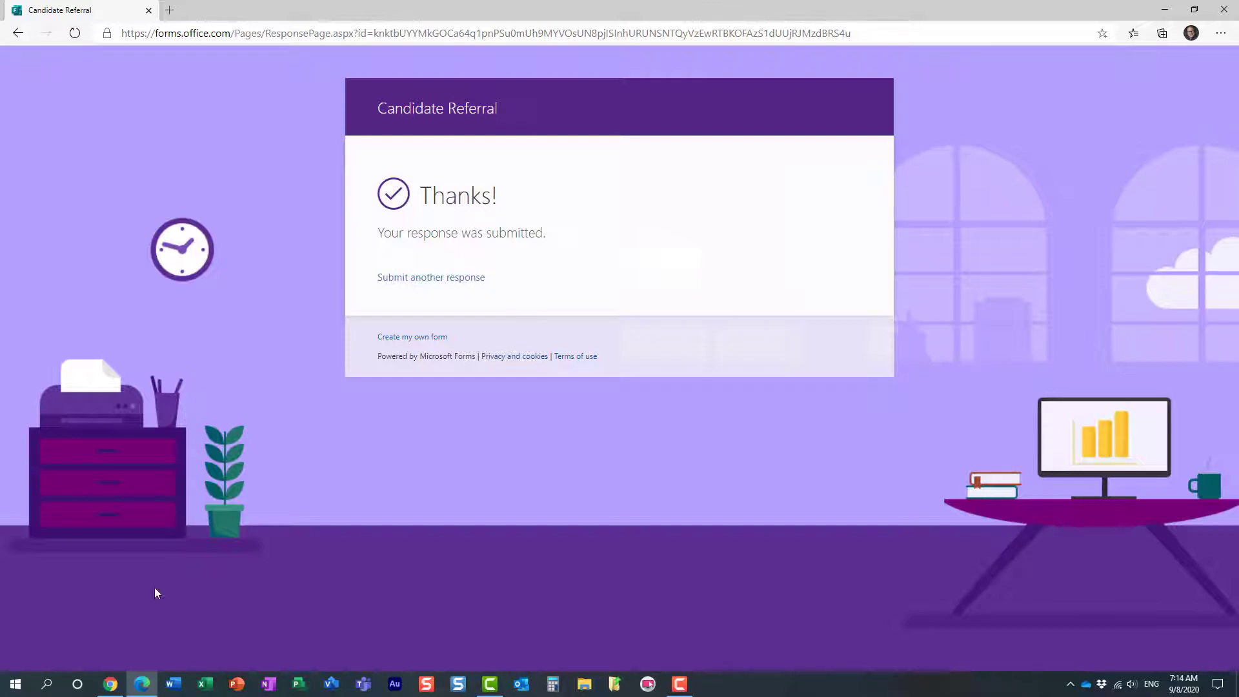
Check the Candidate Referral responses: 2 responses, including Test Doc 1_anonymous.docx.
{"action": "left_click", "coordinate": [110, 683]}
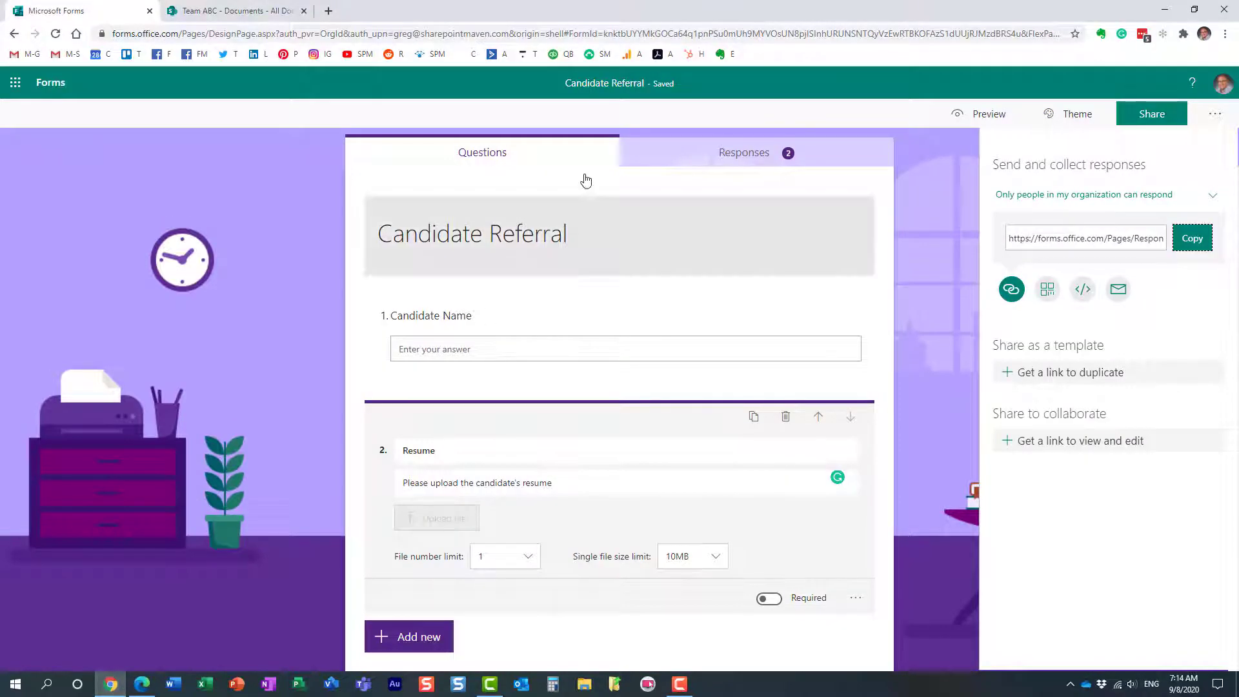
{"action": "left_click", "coordinate": [738, 156]}
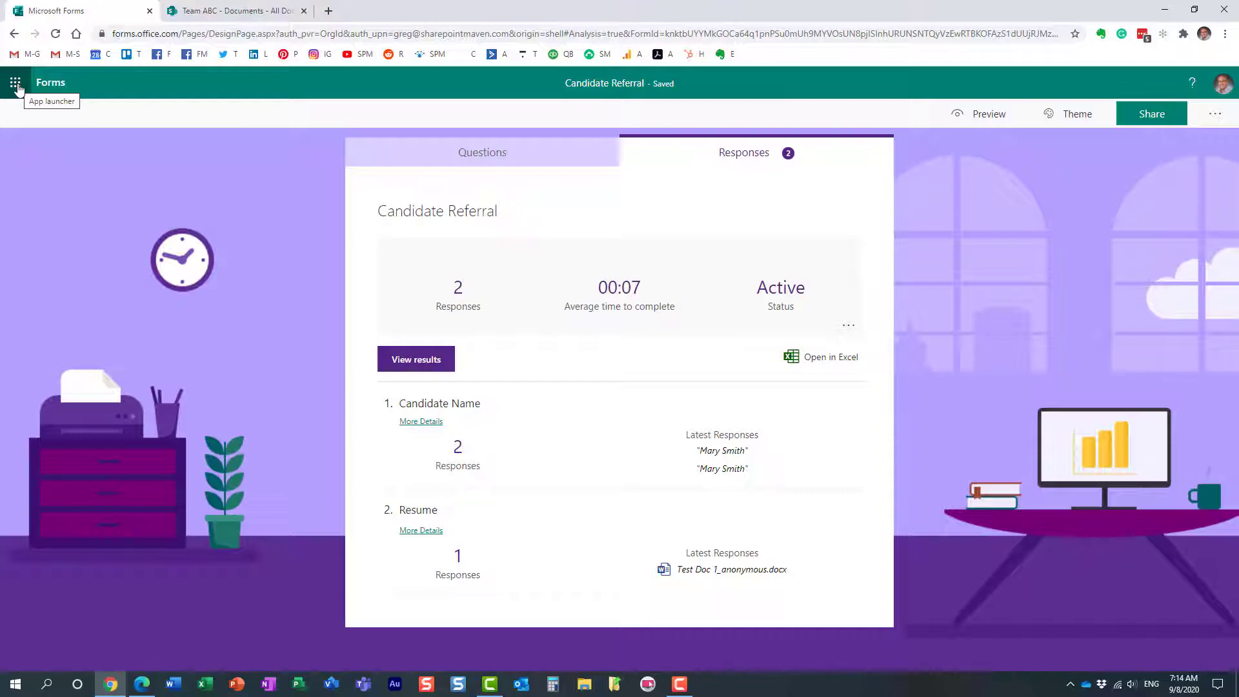
{"action": "left_click", "coordinate": [16, 86]}
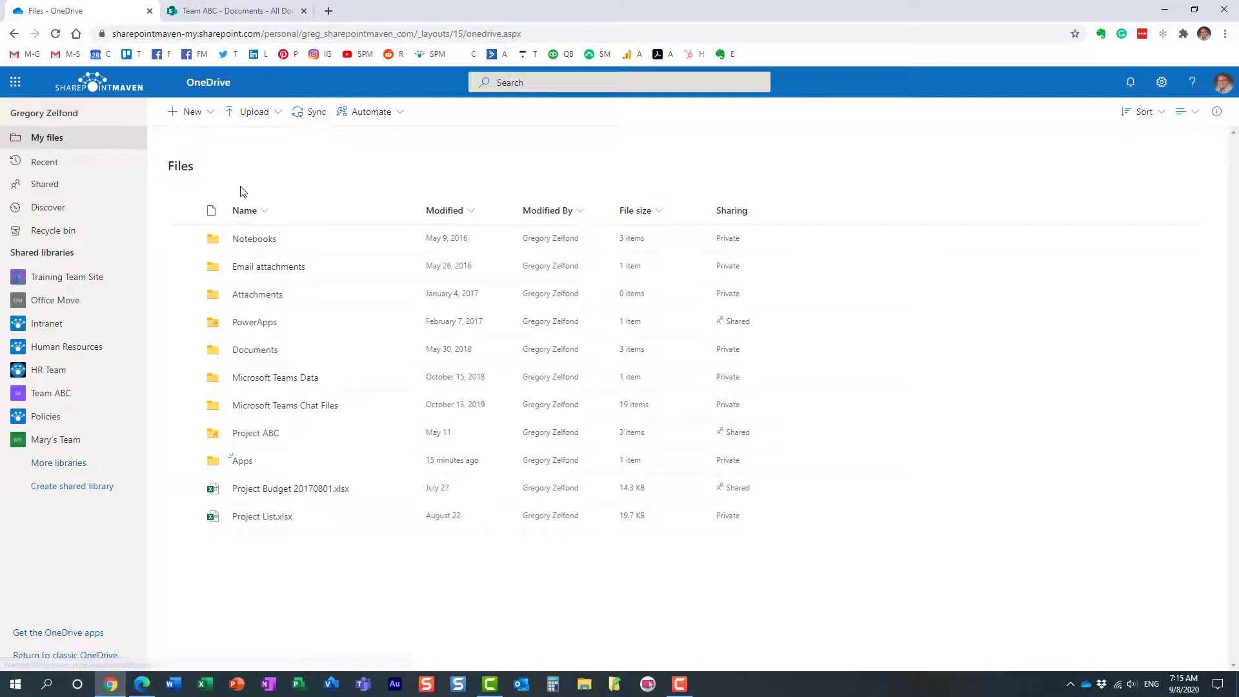
Browse OneDrive to Apps > Microsoft Forms > Candidate Referral > Question 2, holding Test Doc 1_anonymous.docx.
{"action": "left_click", "coordinate": [243, 462]}
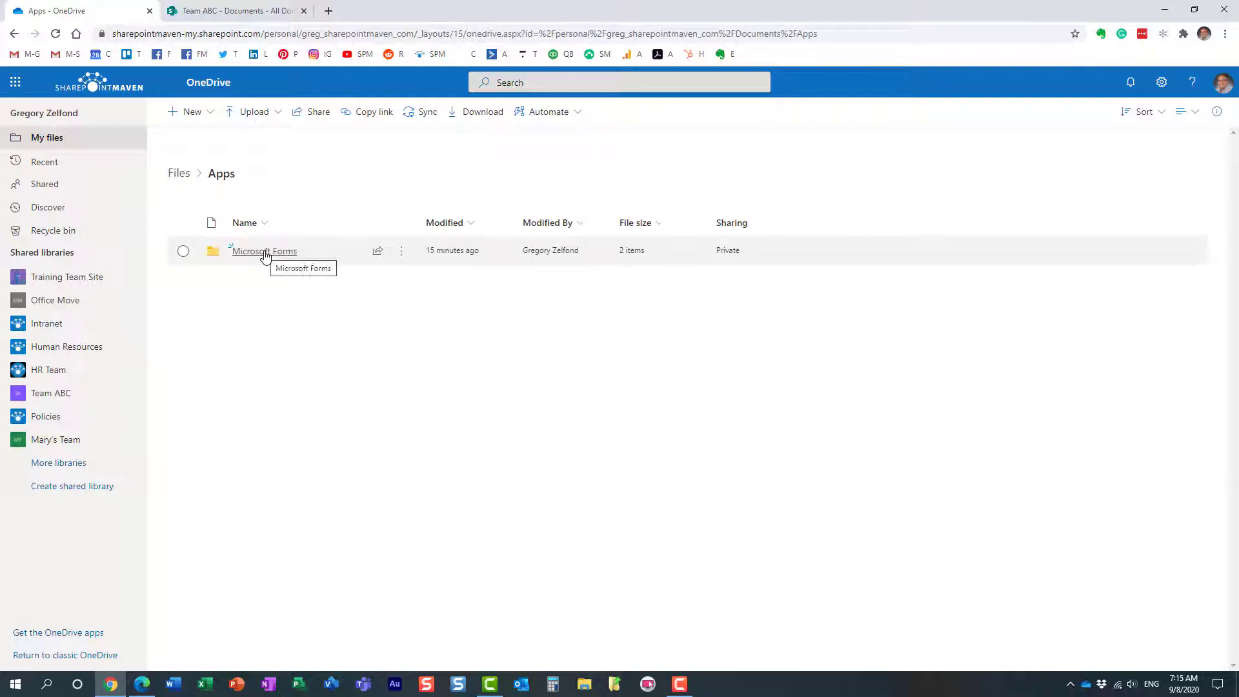
{"action": "left_click", "coordinate": [265, 253]}
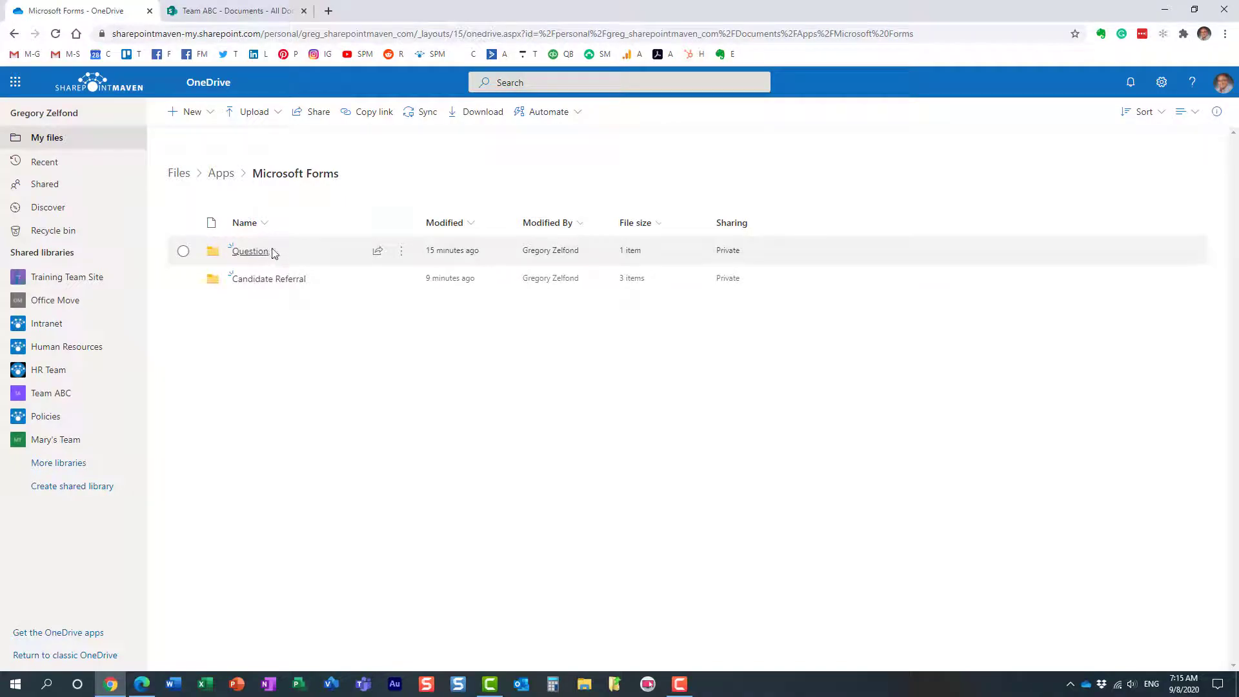
{"action": "left_click", "coordinate": [297, 282]}
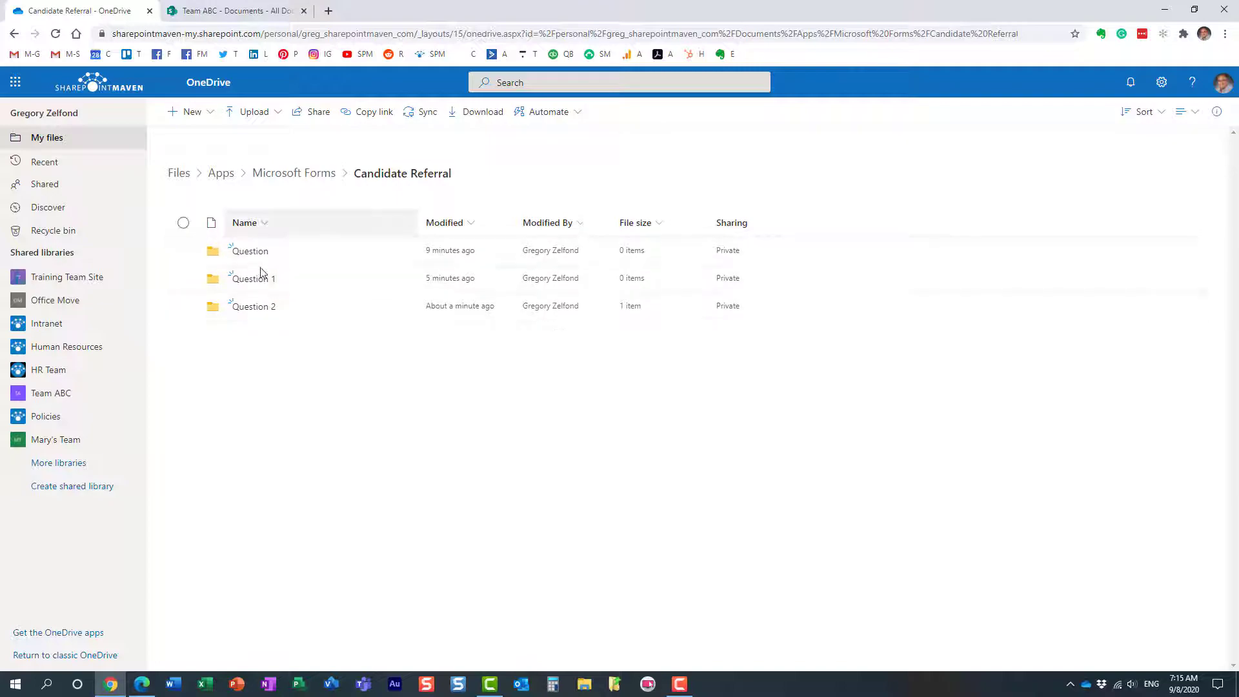
{"action": "left_click", "coordinate": [266, 309]}
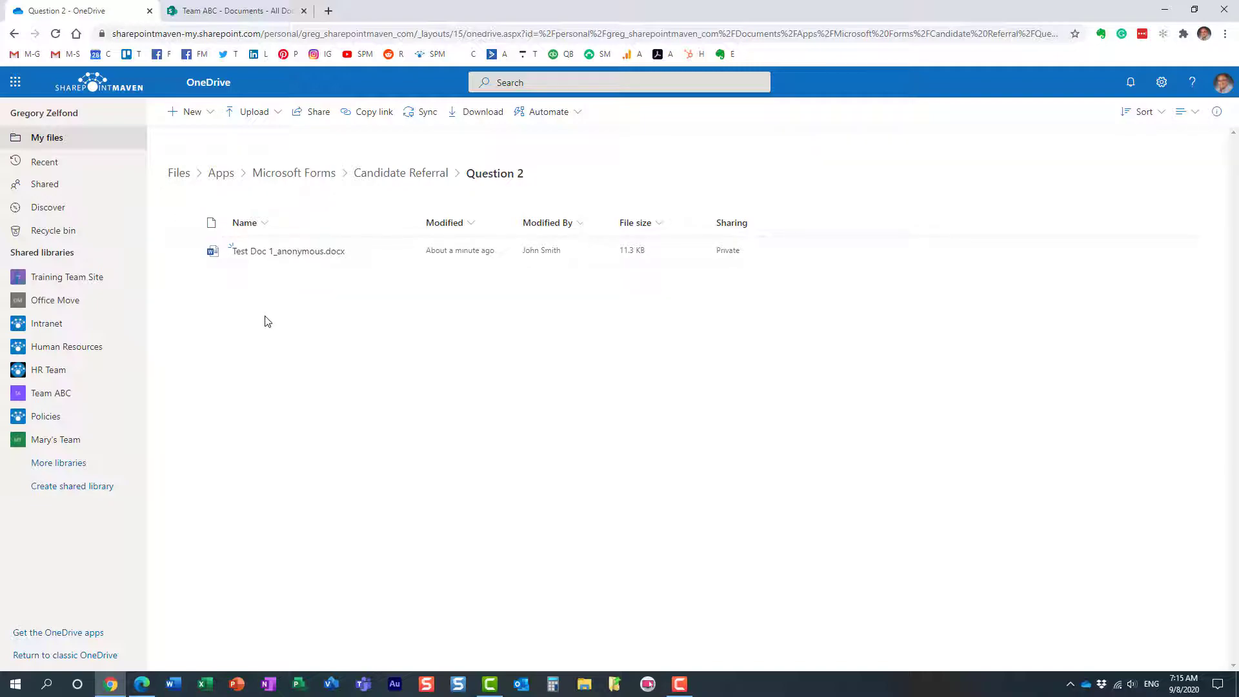
Return to Microsoft Forms via the app launcher and open the Candidate Referral card's actions.
{"action": "left_click", "coordinate": [14, 82]}
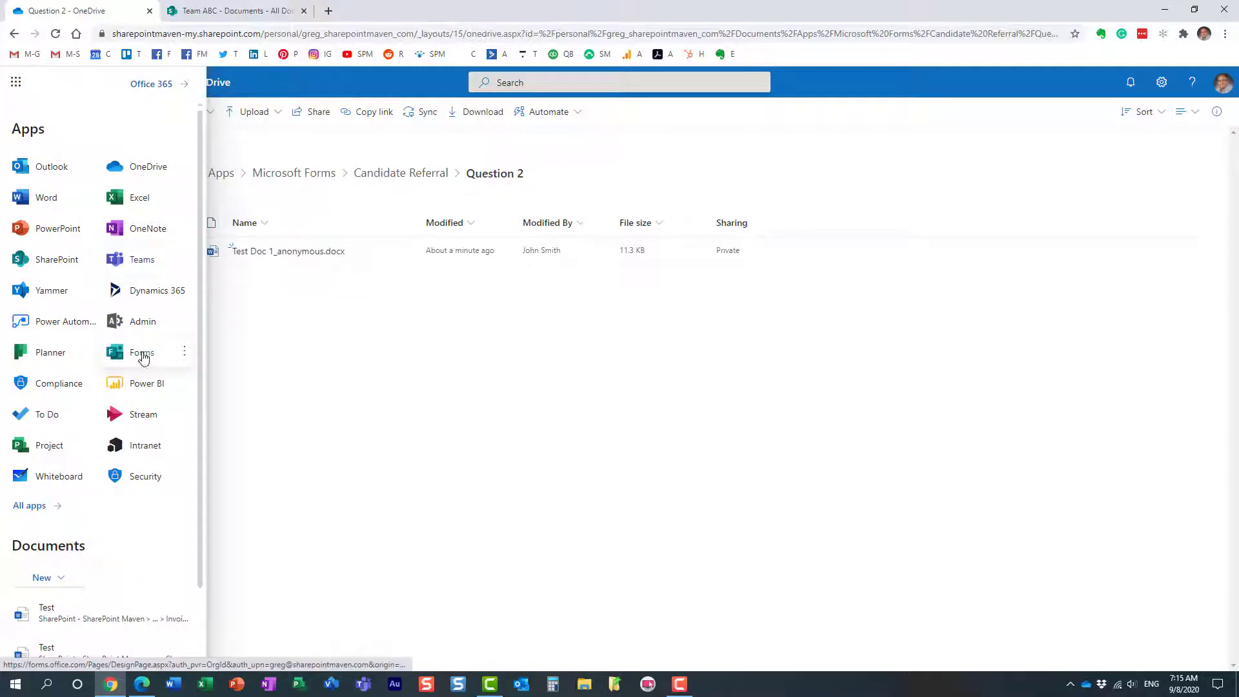
{"action": "left_click", "coordinate": [142, 352]}
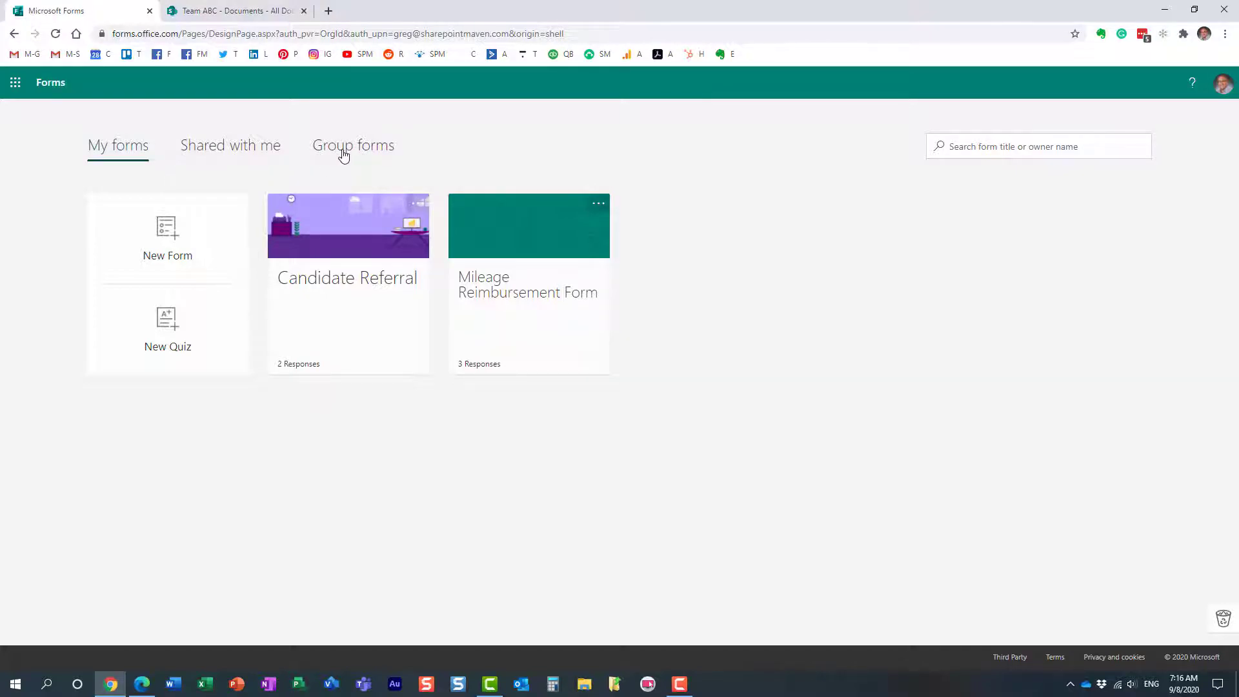
{"action": "left_click", "coordinate": [417, 205]}
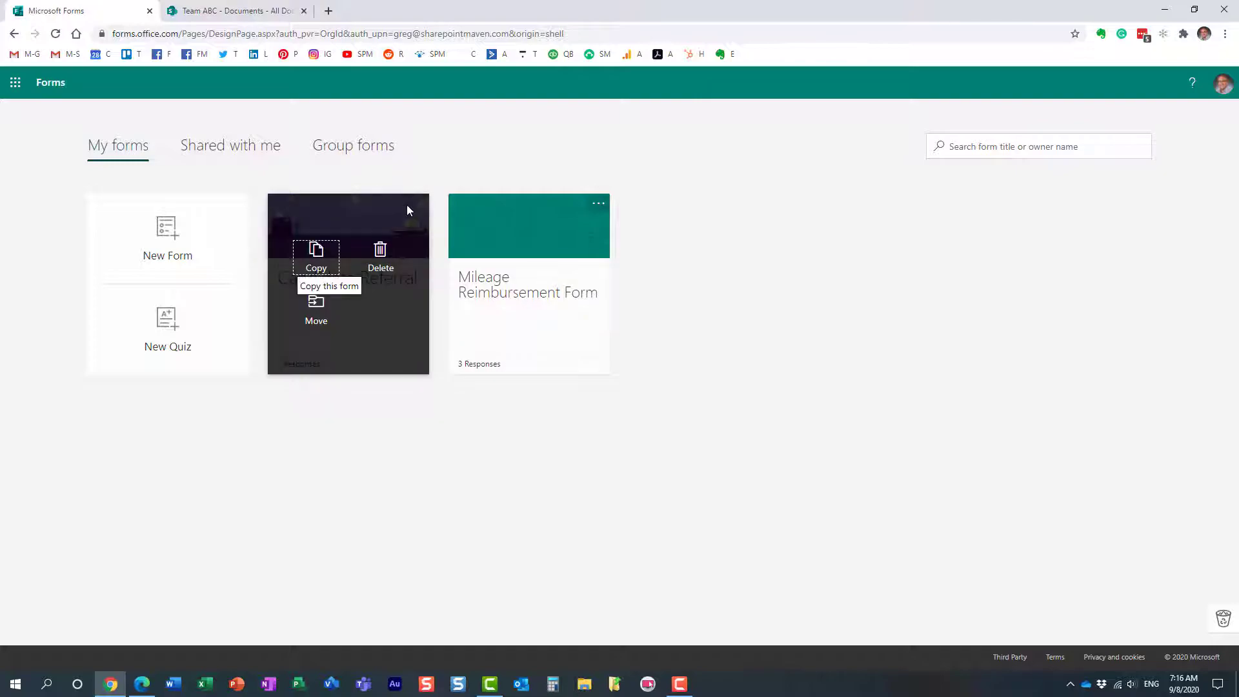
Move the Candidate Referral form into the Team ABC group.
{"action": "left_click", "coordinate": [316, 311]}
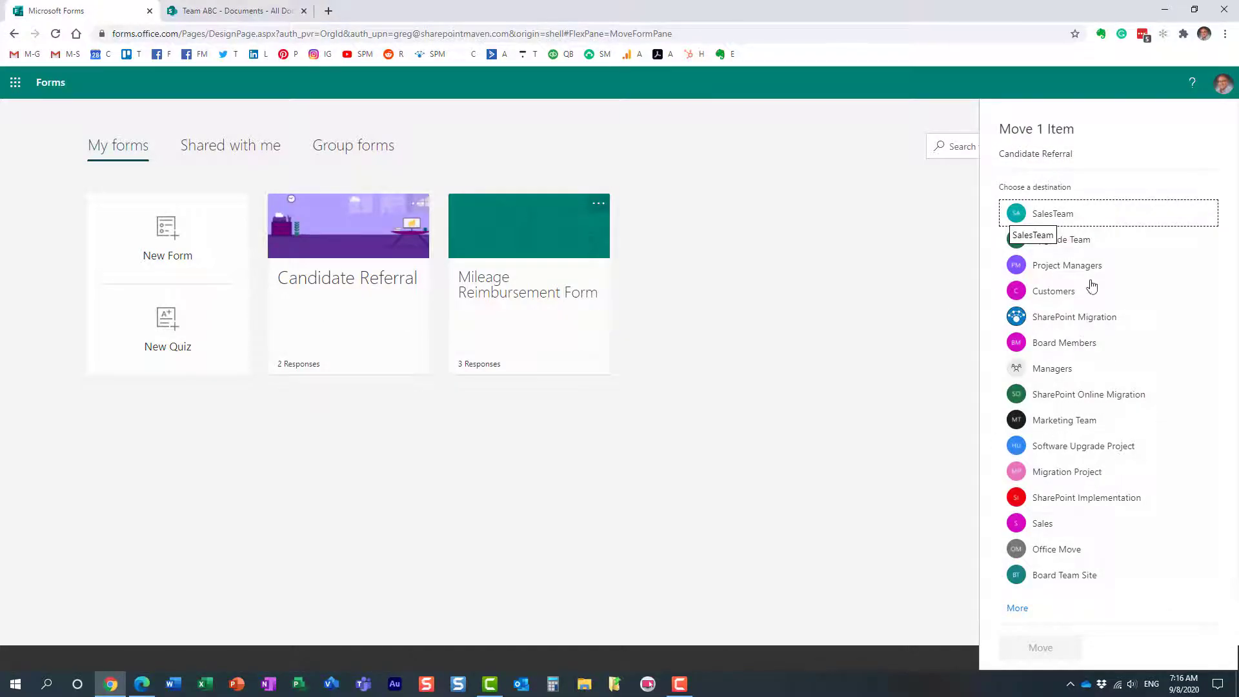
{"action": "left_click", "coordinate": [1018, 609]}
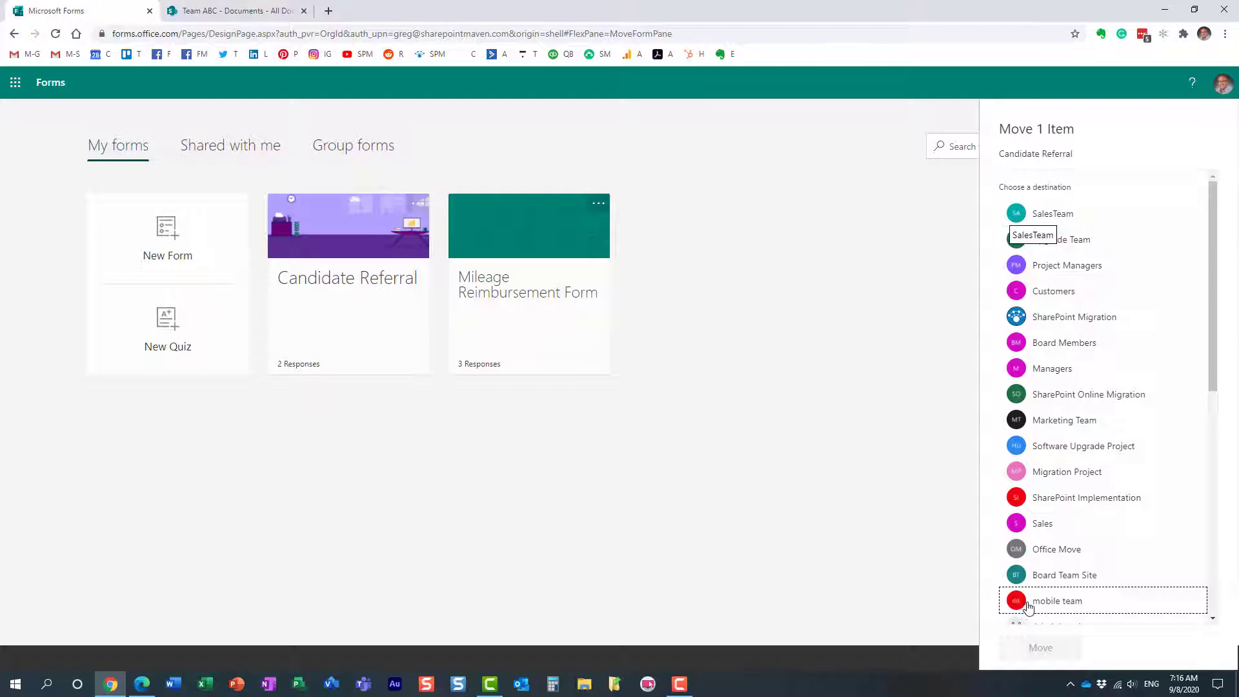
{"action": "scroll", "coordinate": [1087, 516], "scroll_direction": "down", "scroll_amount": 4}
{"action": "scroll", "coordinate": [1088, 516], "scroll_direction": "down", "scroll_amount": 2}
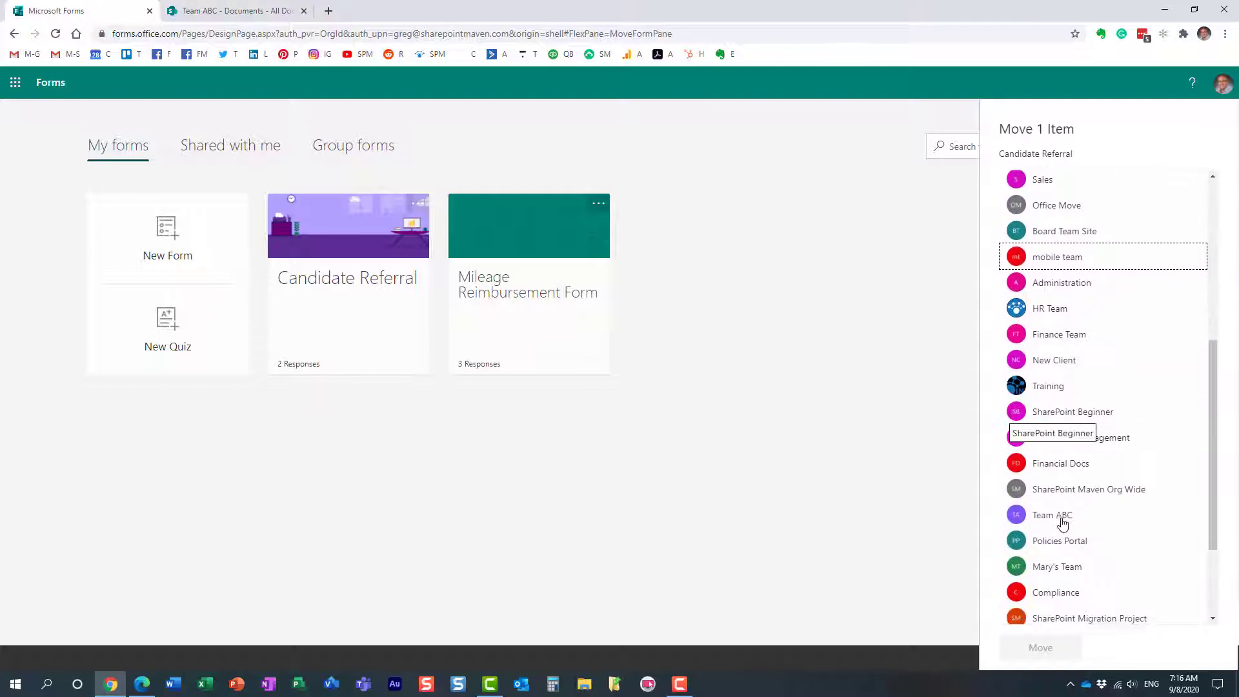
{"action": "left_click", "coordinate": [1059, 517]}
{"action": "left_click", "coordinate": [1062, 640]}
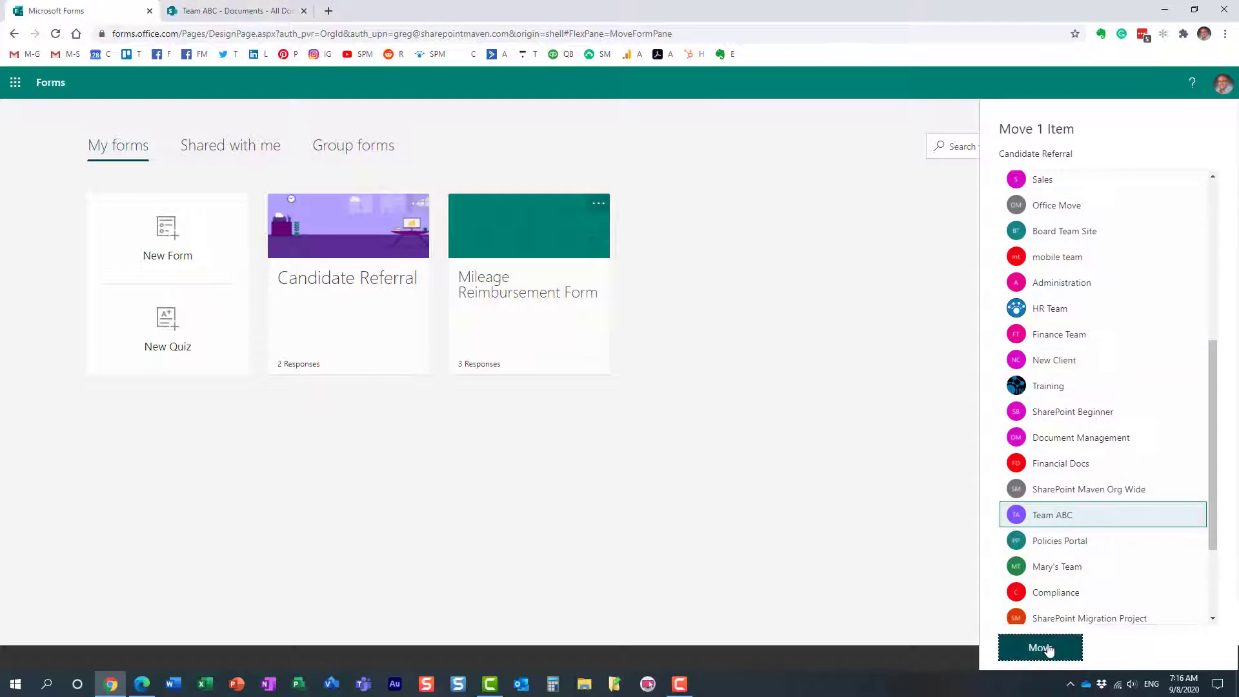
Reopen Candidate Referral for editing from the Group forms view.
{"action": "left_click", "coordinate": [354, 145]}
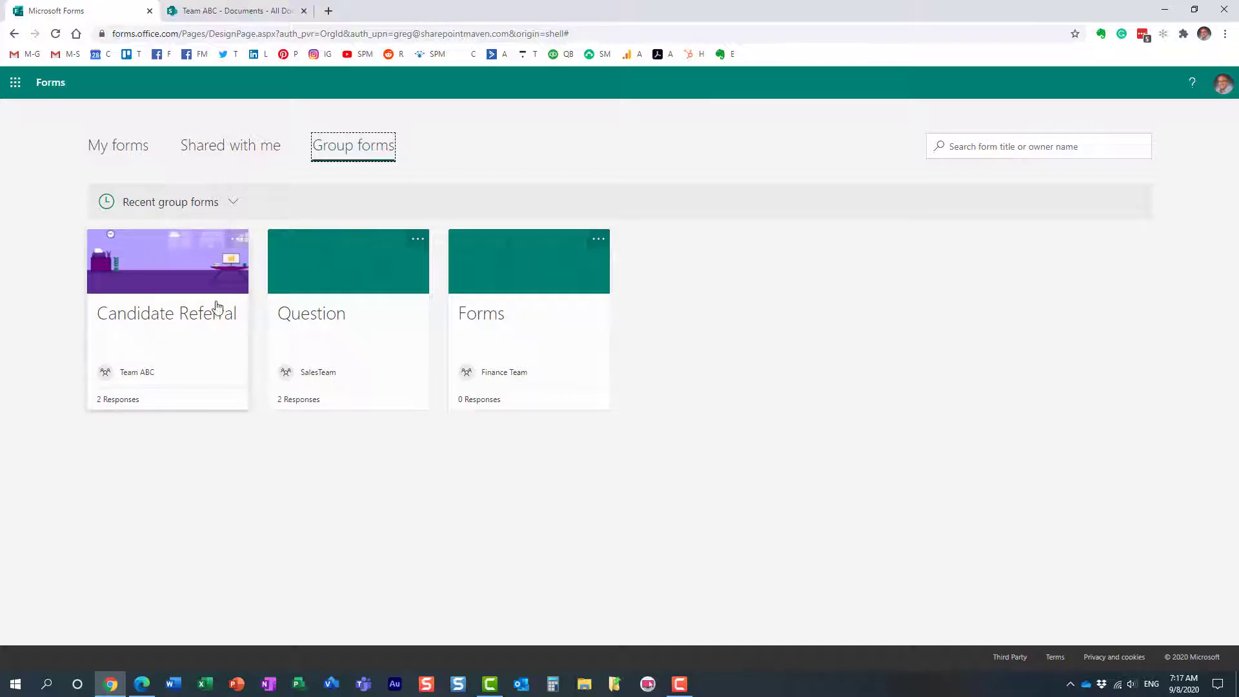
{"action": "left_click", "coordinate": [233, 205]}
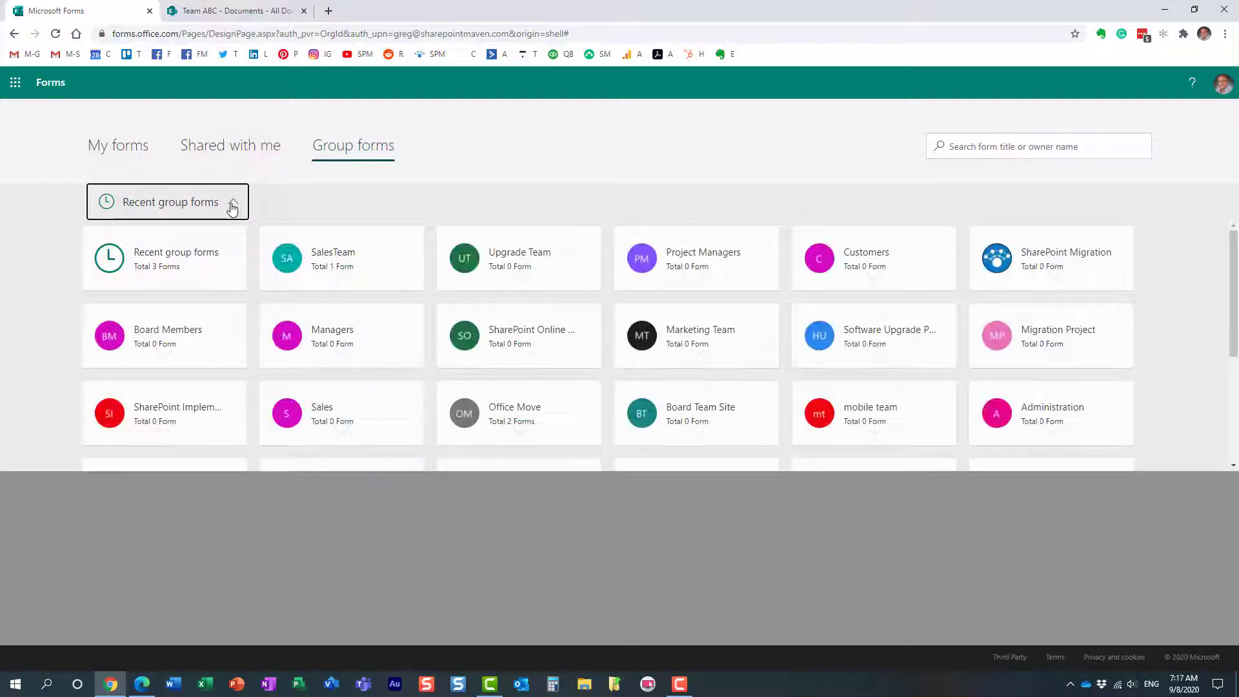
{"action": "left_click", "coordinate": [234, 204]}
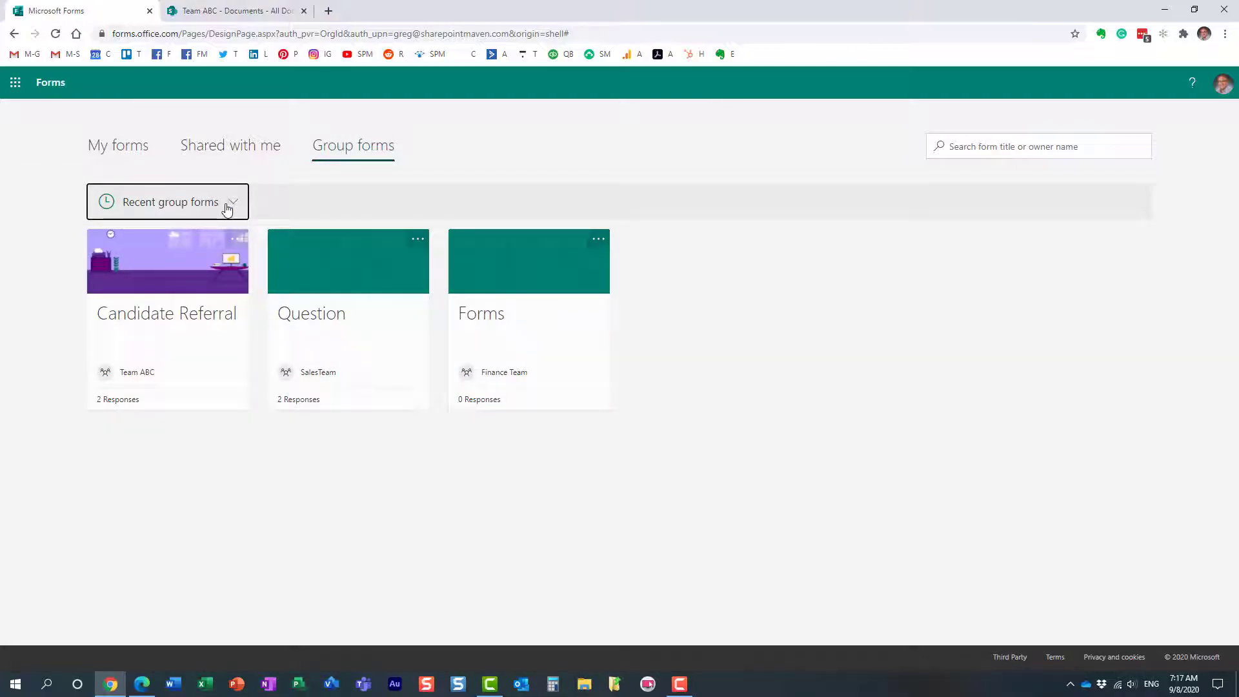
{"action": "left_click", "coordinate": [229, 206]}
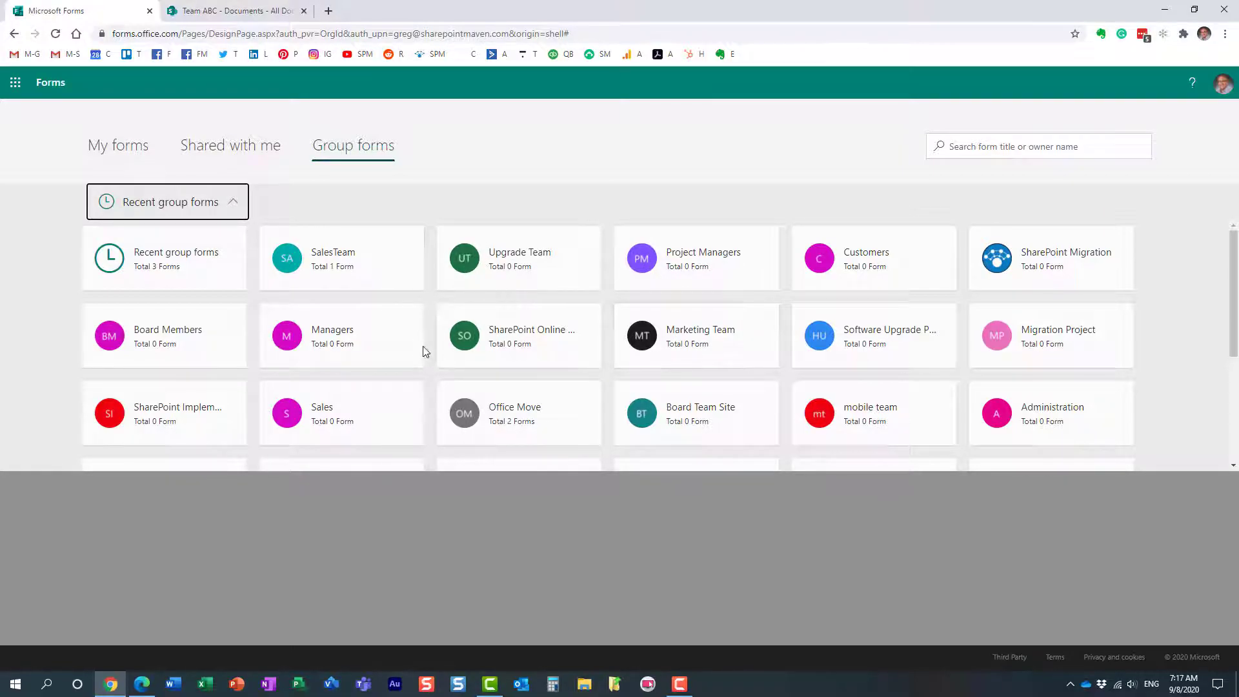
{"action": "left_click", "coordinate": [234, 202]}
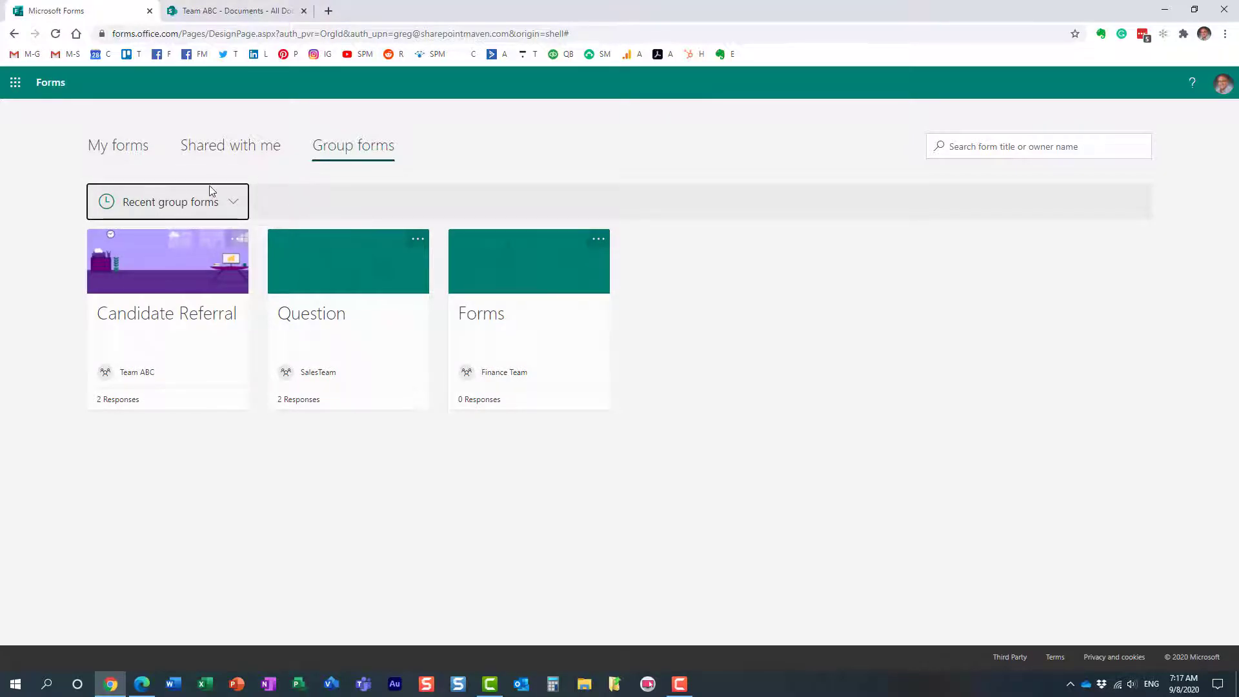
{"action": "left_click", "coordinate": [166, 282]}
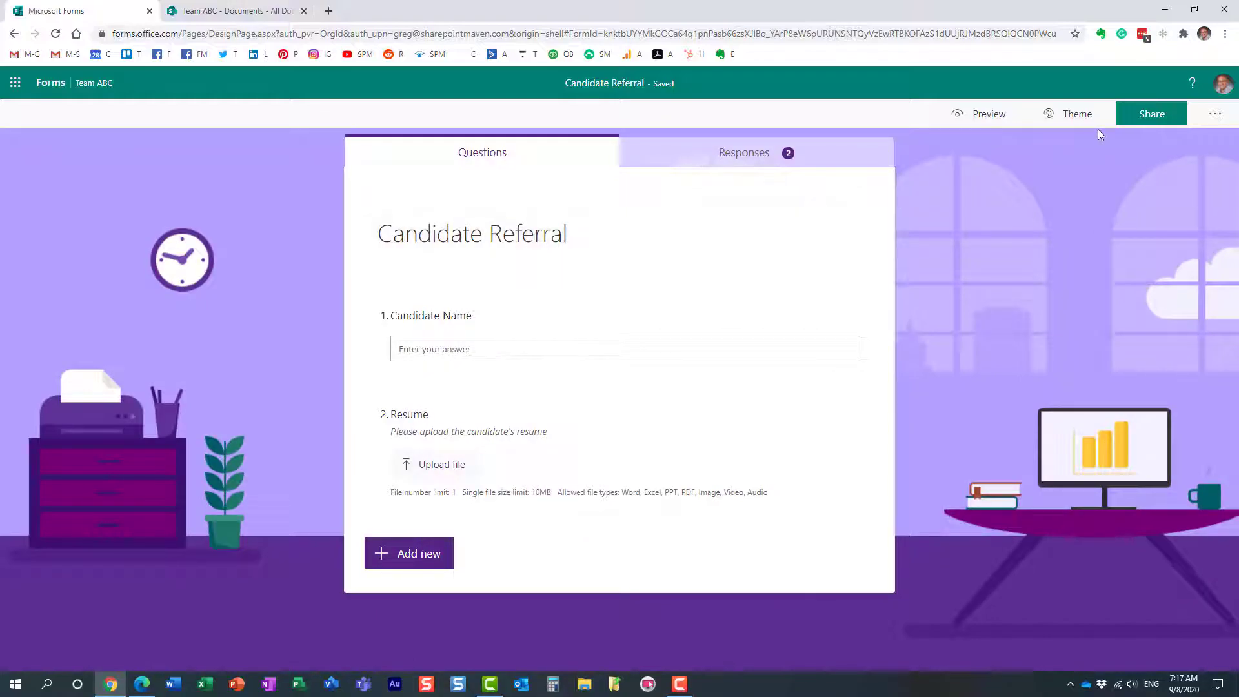
Copy the form's response link and load it in the Edge window.
{"action": "left_click", "coordinate": [1150, 119]}
{"action": "left_click", "coordinate": [1194, 238]}
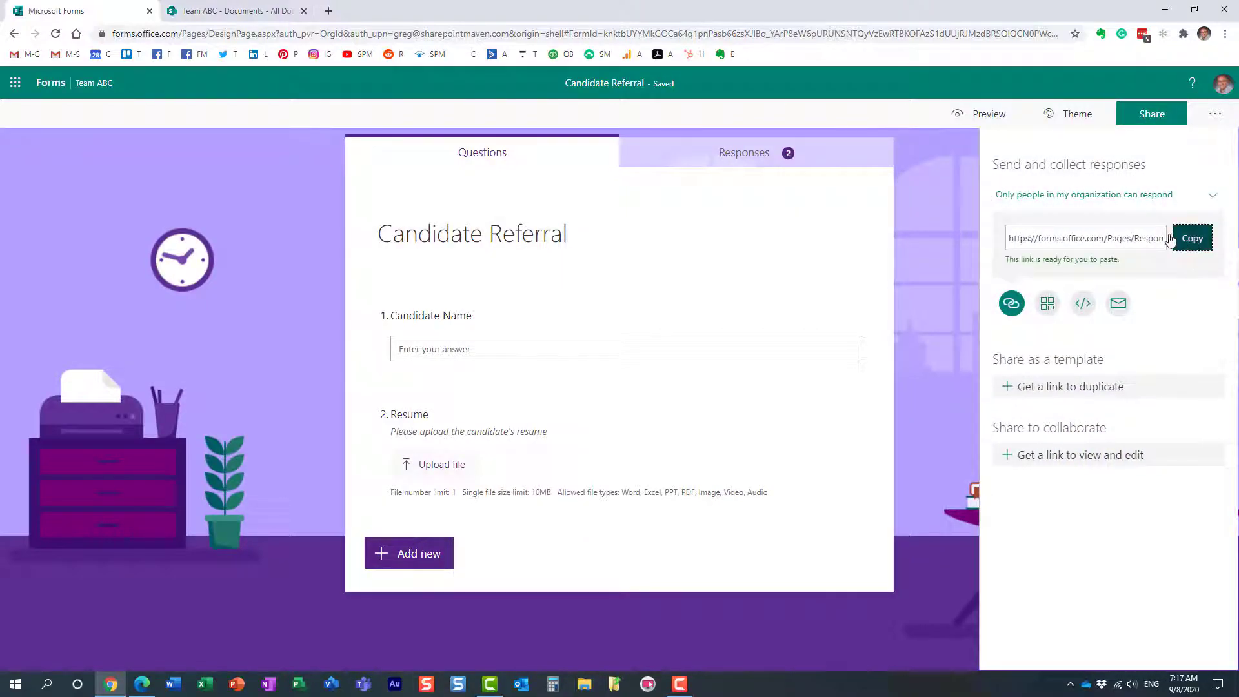
{"action": "left_click", "coordinate": [142, 683]}
{"action": "left_click", "coordinate": [286, 36]}
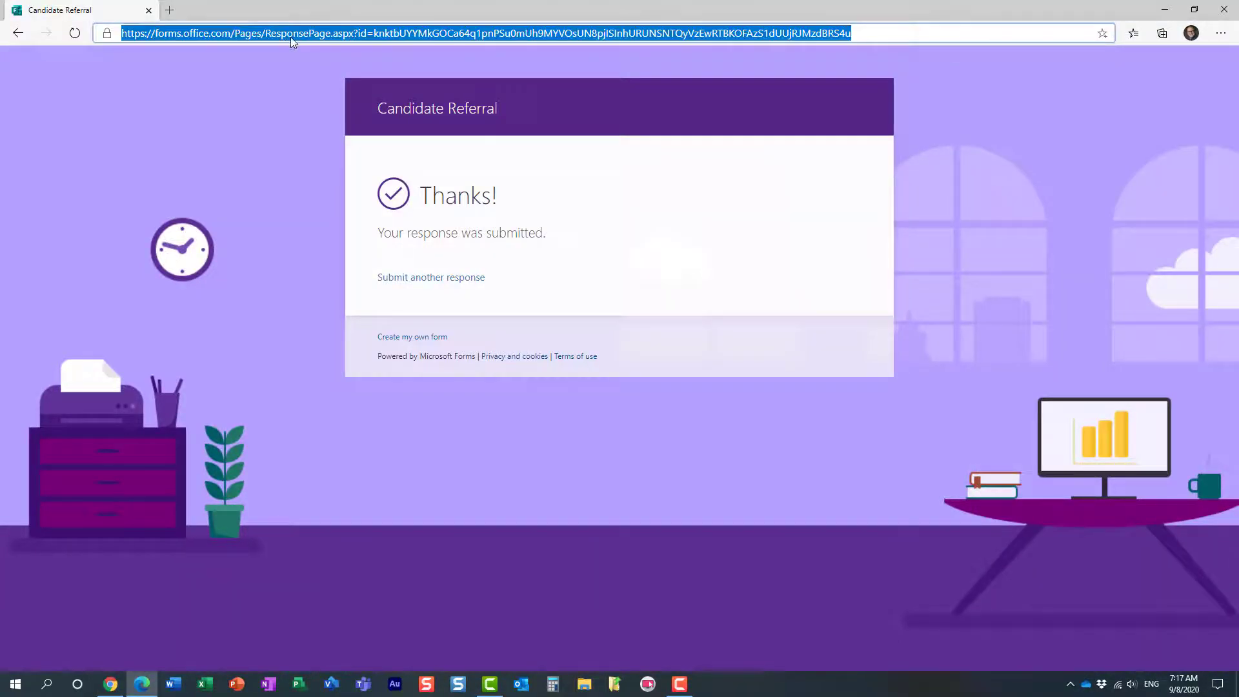
{"action": "key", "text": "ctrl+v"}
{"action": "key", "text": "Return"}
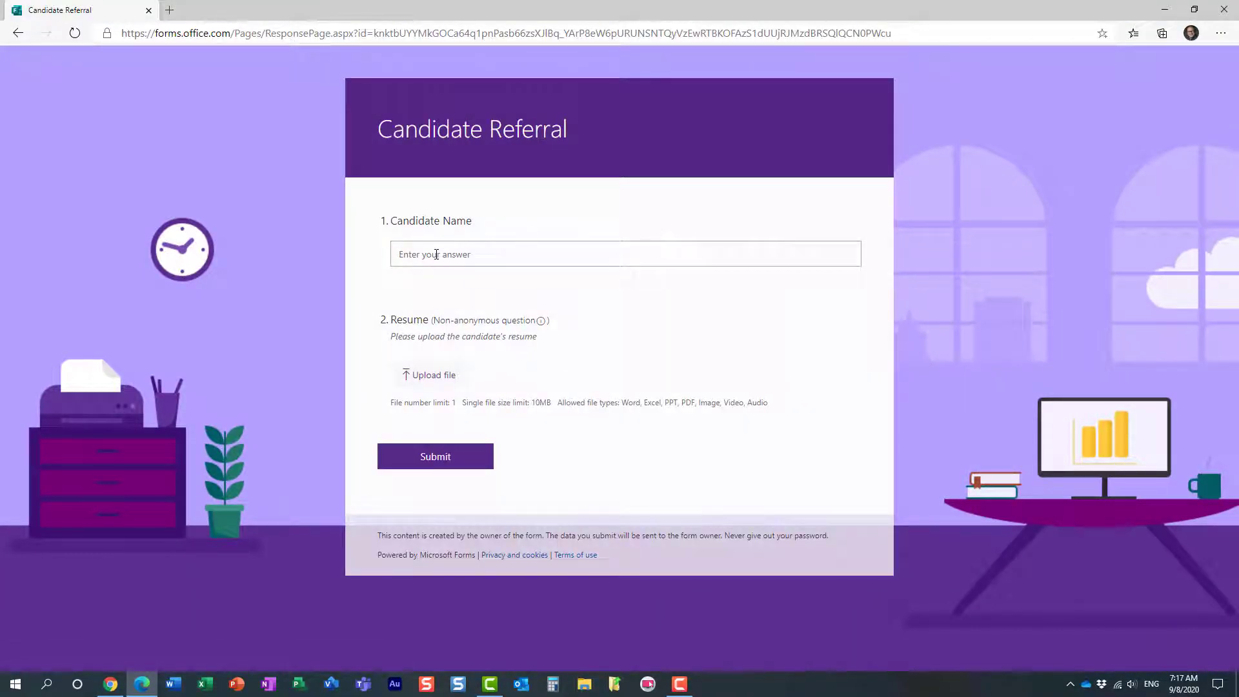
Enter a candidate name, upload Test Doc 2.docx as the resume, and submit.
{"action": "left_click", "coordinate": [437, 254]}
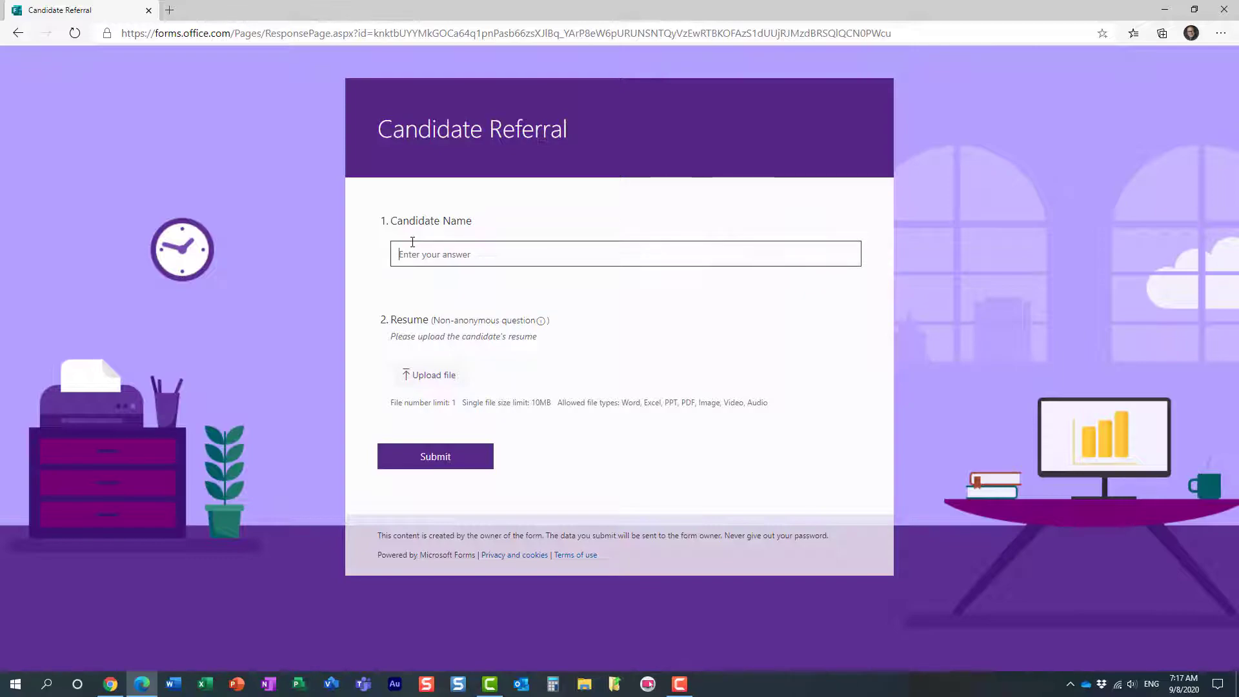
{"action": "type", "text": "David"}
{"action": "left_click", "coordinate": [436, 457]}
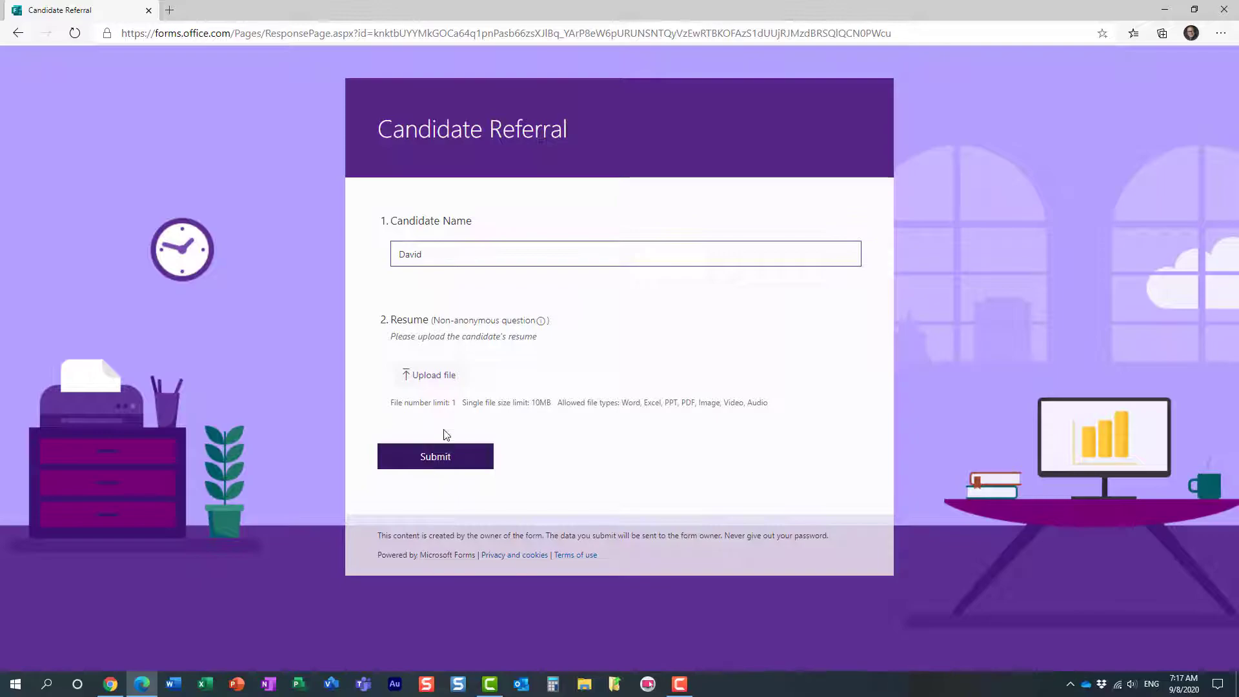
{"action": "left_click", "coordinate": [427, 375]}
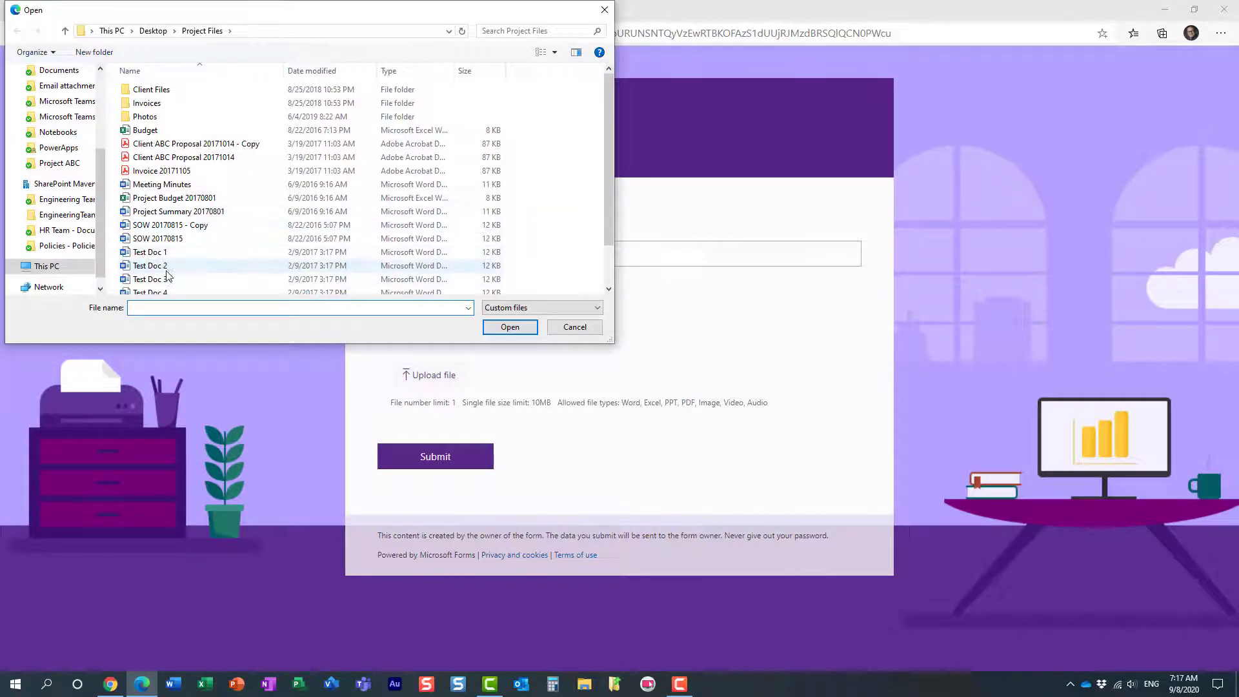
{"action": "left_click", "coordinate": [152, 266]}
{"action": "left_click", "coordinate": [508, 325]}
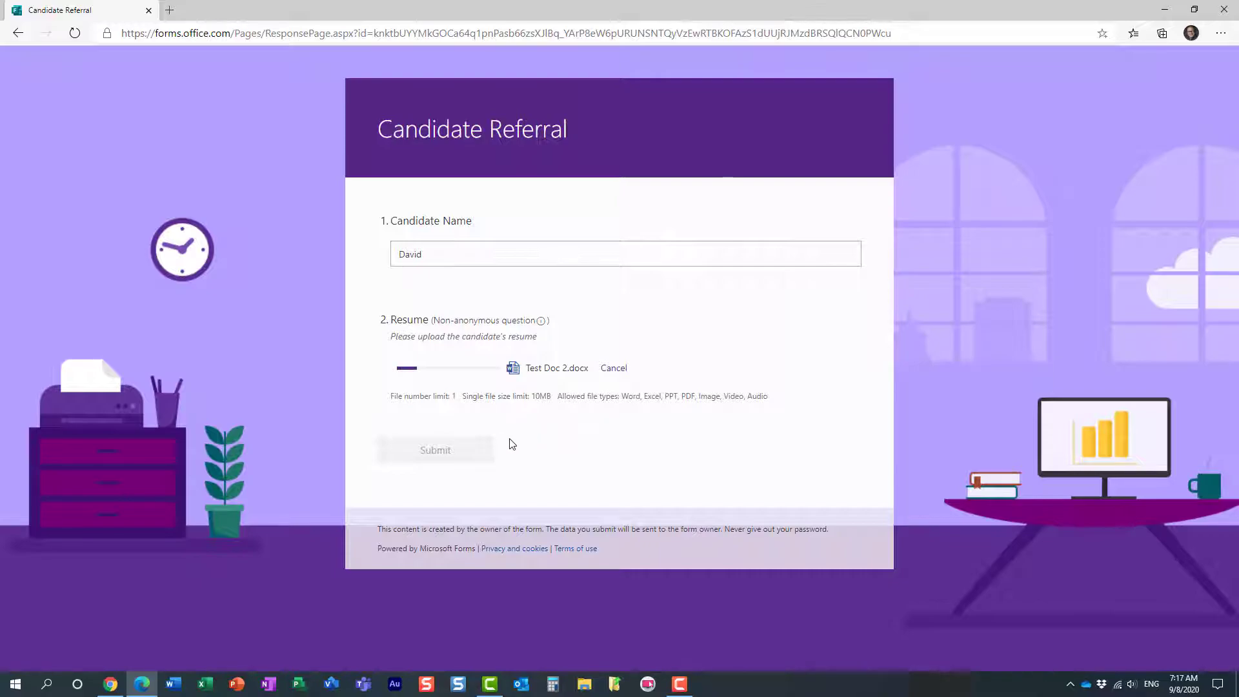
{"action": "key", "text": "Return"}
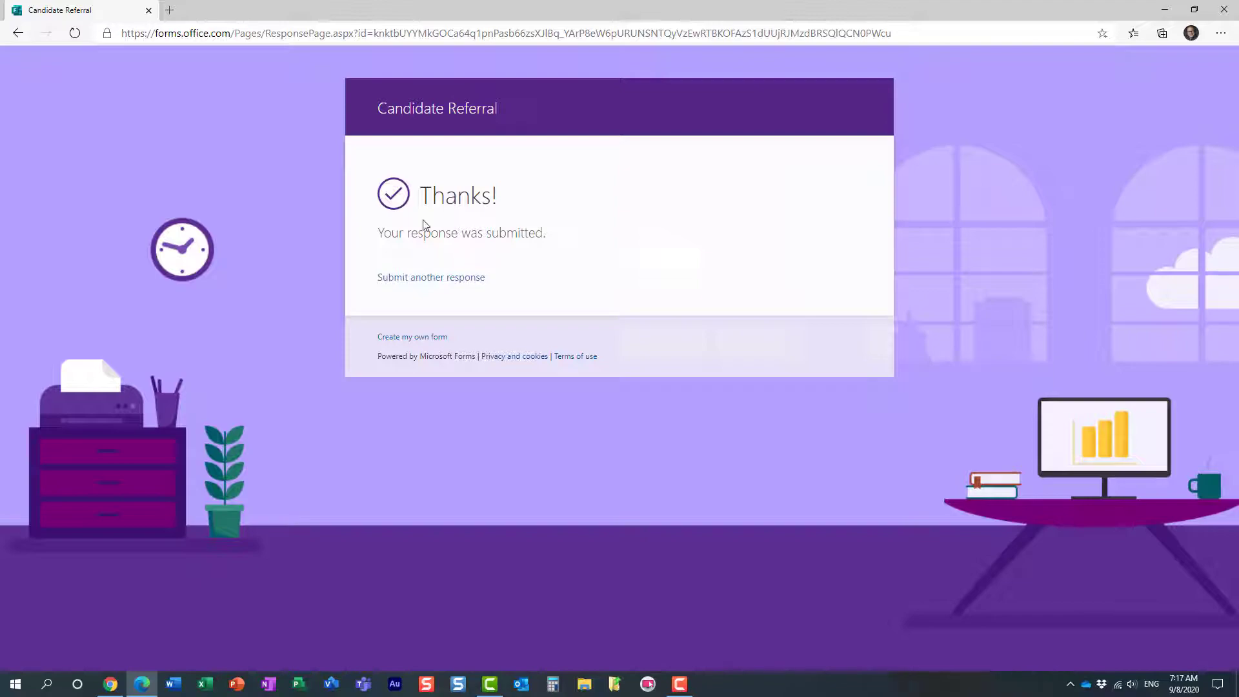
{"action": "left_click", "coordinate": [112, 685]}
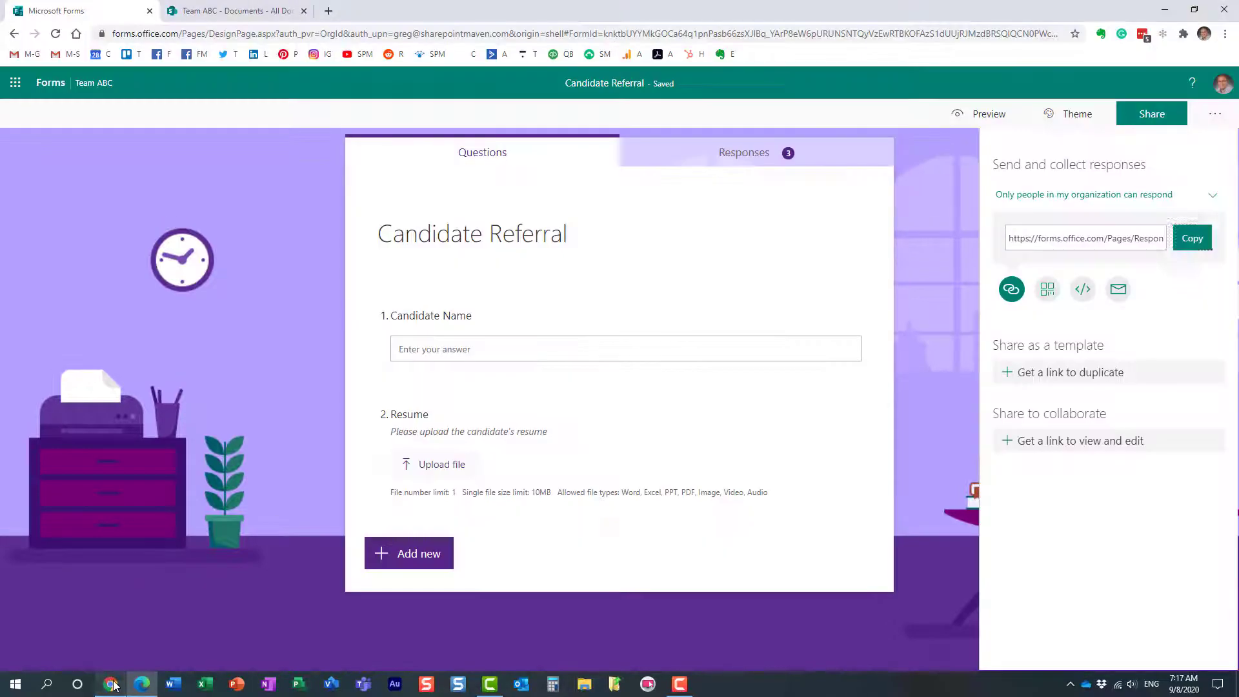
Confirm Candidate Referral shows 3 responses, then switch to the Team ABC - Documents tab.
{"action": "left_click", "coordinate": [744, 155]}
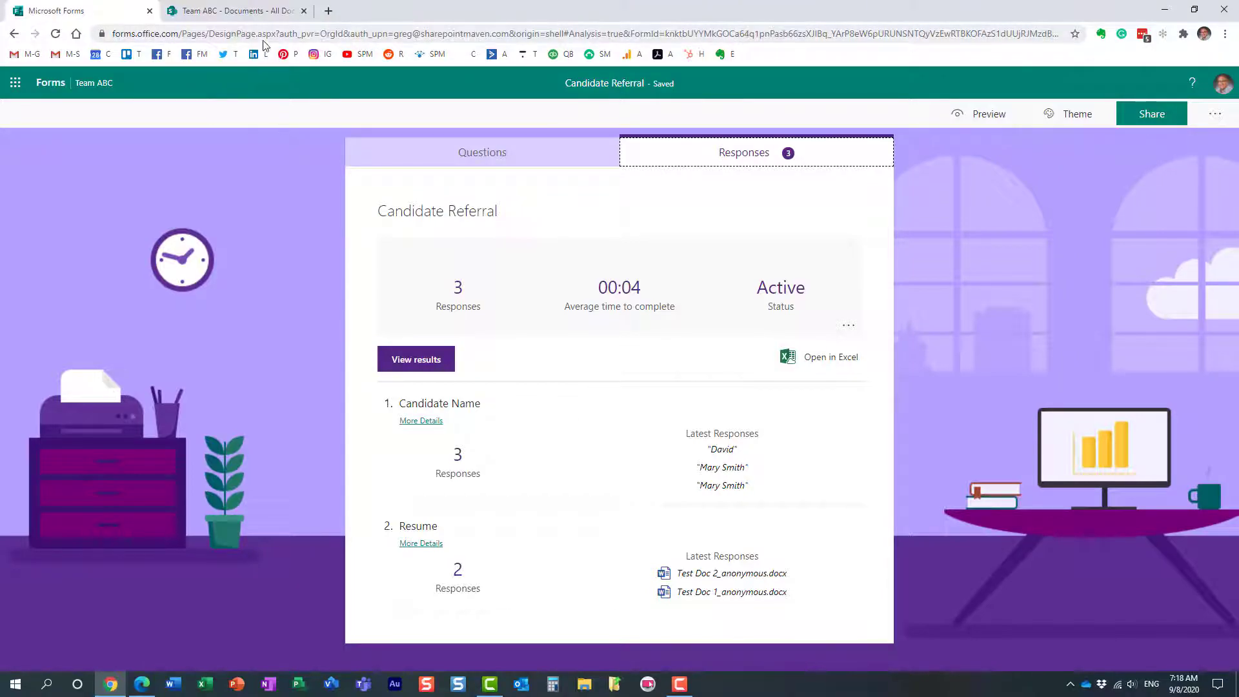
{"action": "left_click", "coordinate": [234, 16]}
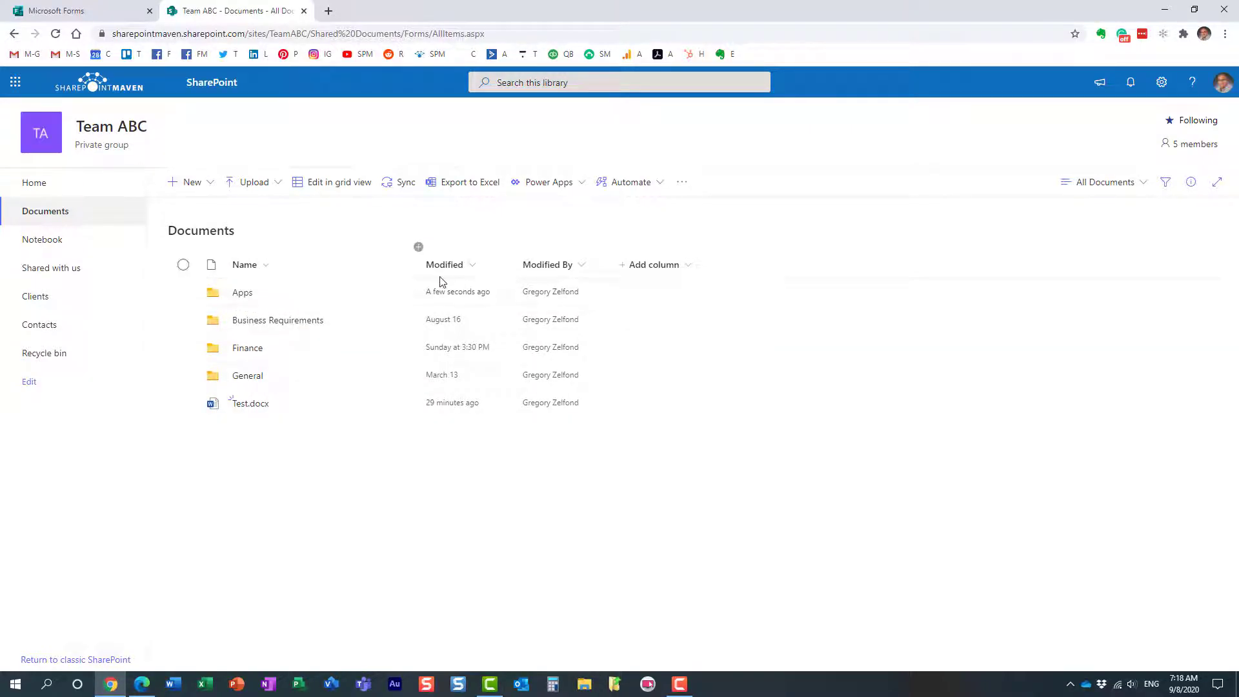
Browse Team ABC Documents to Apps > Microsoft Forms > Candidate Referral > Resume, holding Test Doc 2_anonymous.docx.
{"action": "left_click", "coordinate": [249, 296]}
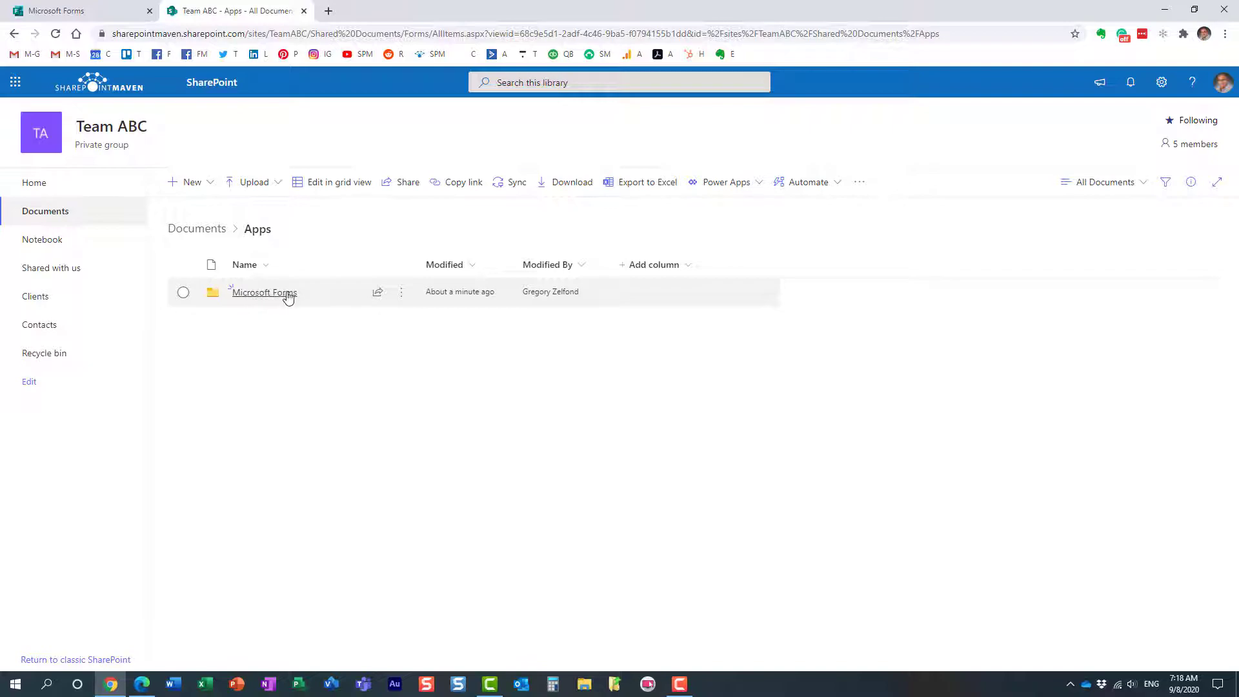
{"action": "left_click", "coordinate": [271, 295]}
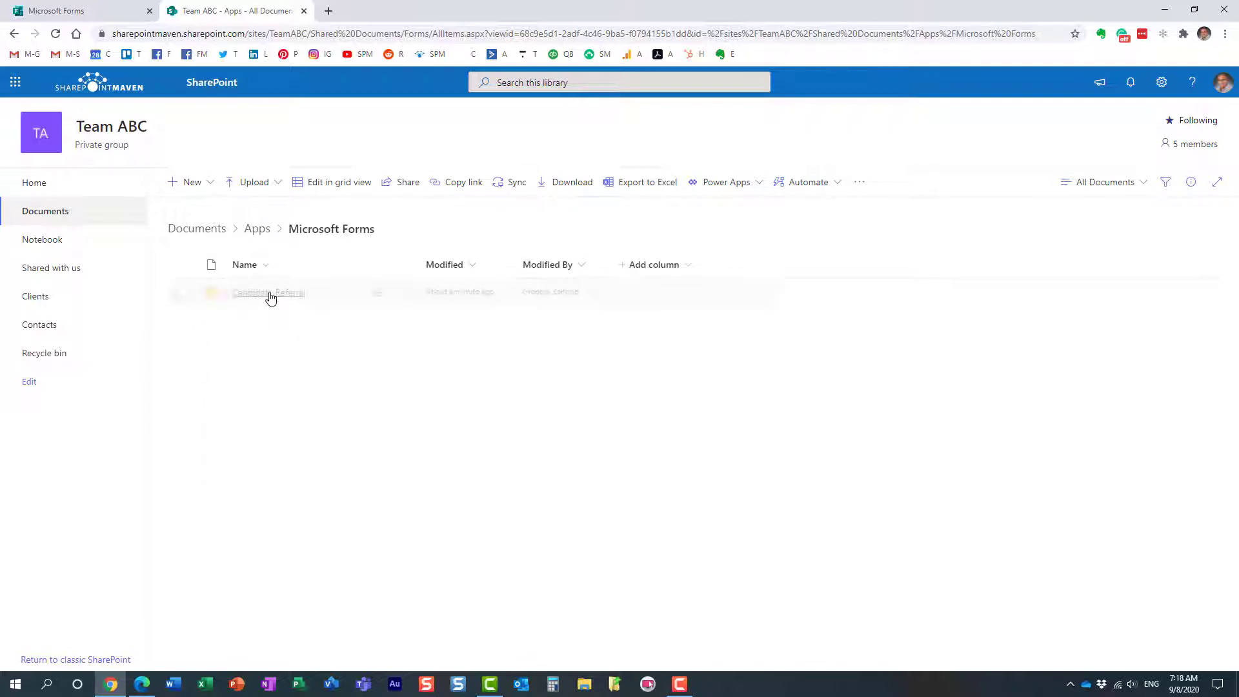
{"action": "left_click", "coordinate": [270, 294]}
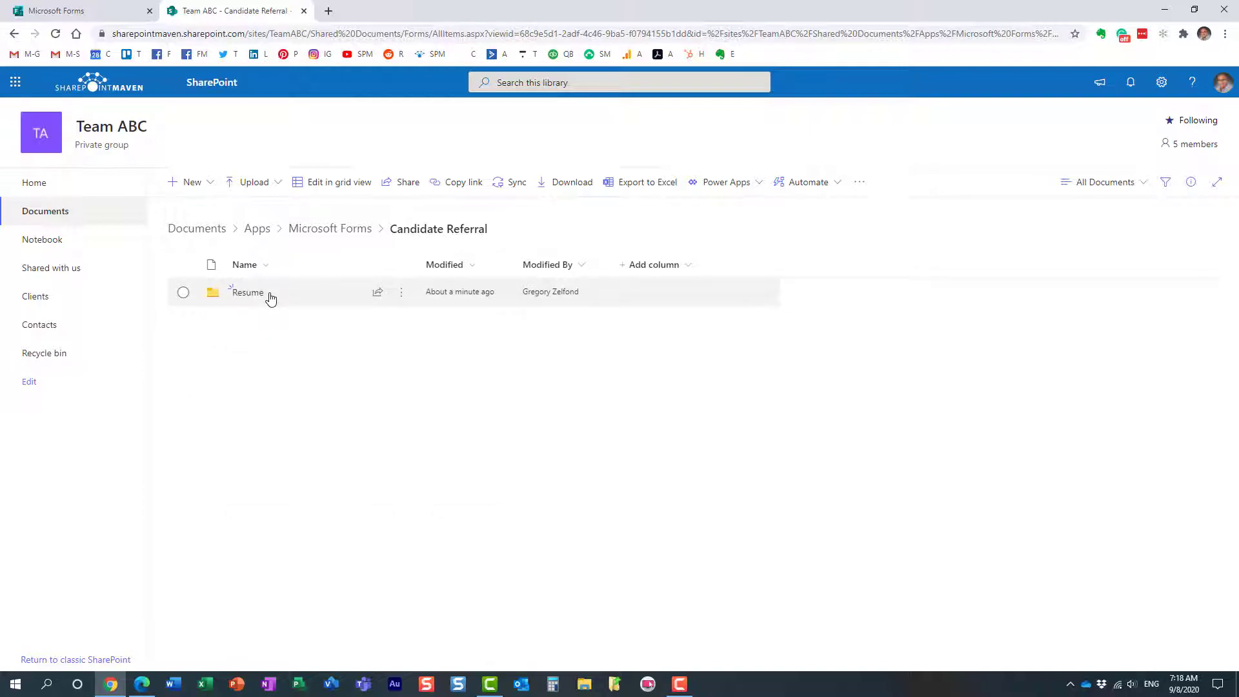
{"action": "left_click", "coordinate": [250, 293]}
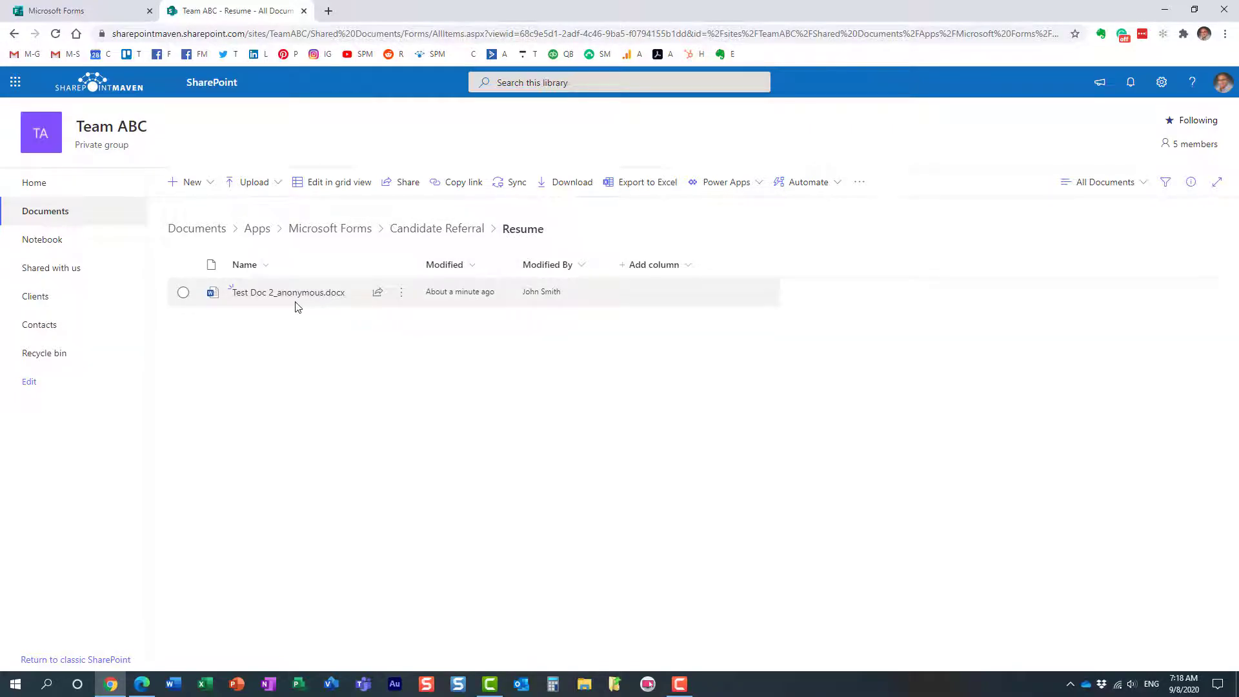
{"action": "left_click", "coordinate": [199, 229]}
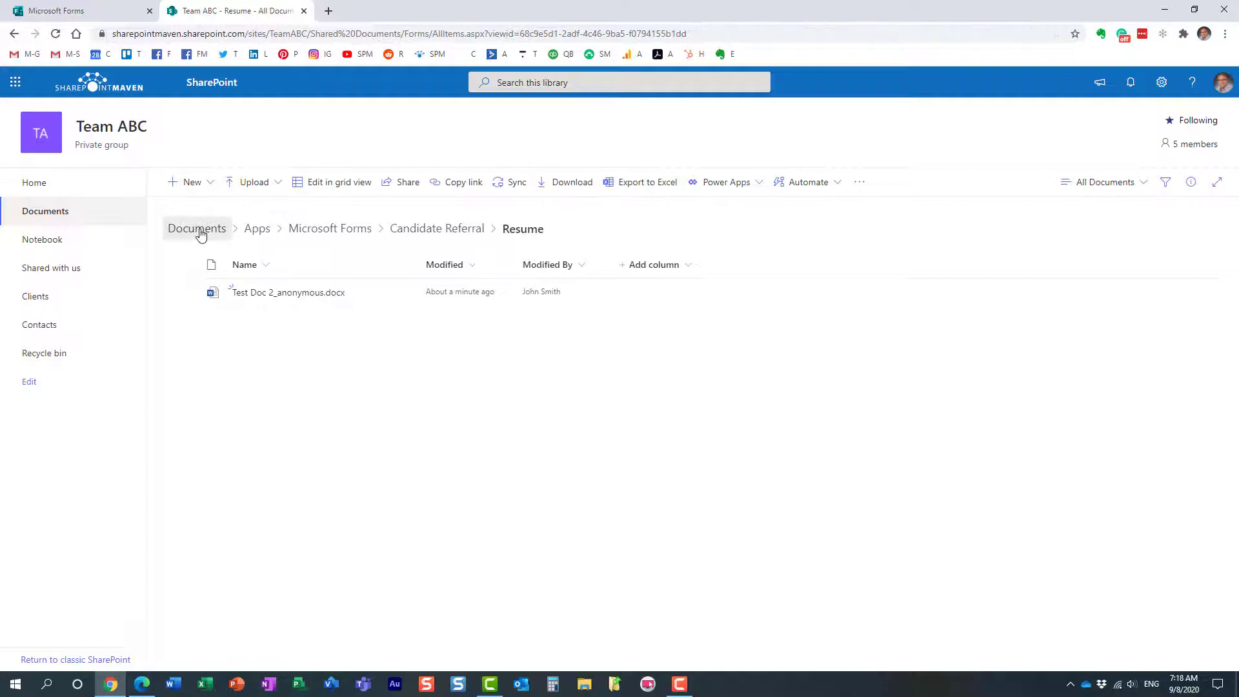